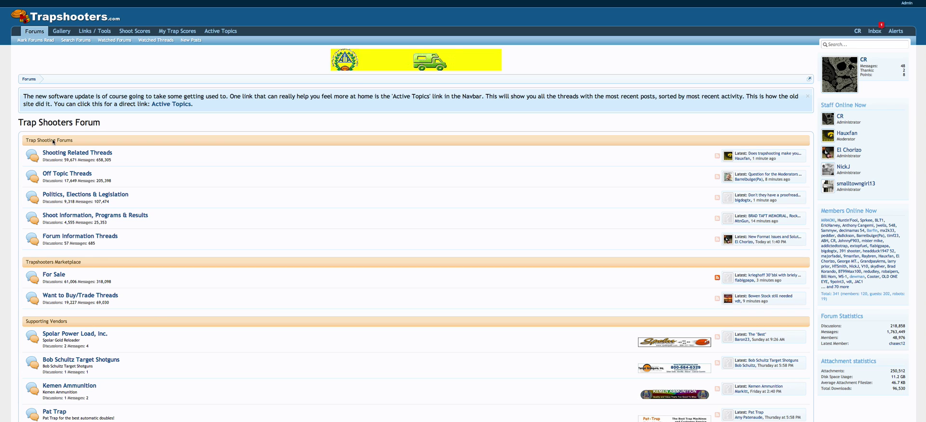
Step: Scroll up and down the current forum page to look it over
scroll(67, 289, "down", 2)
scroll(70, 310, "down", 1)
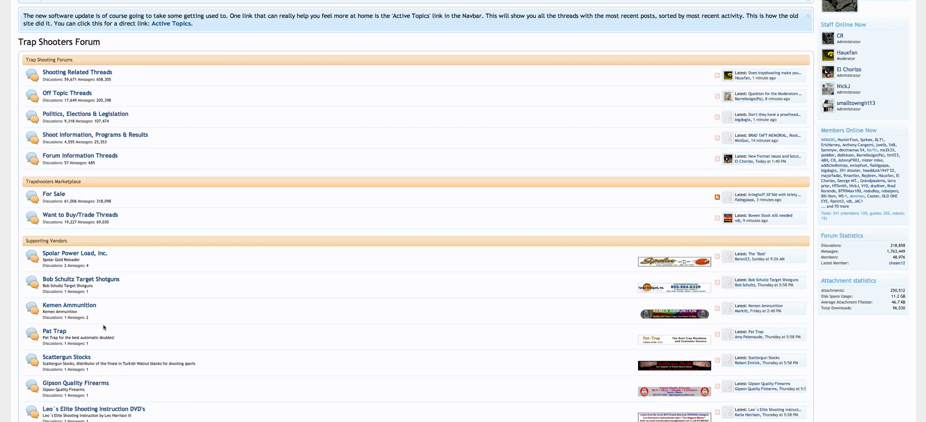
scroll(136, 307, "up", 3)
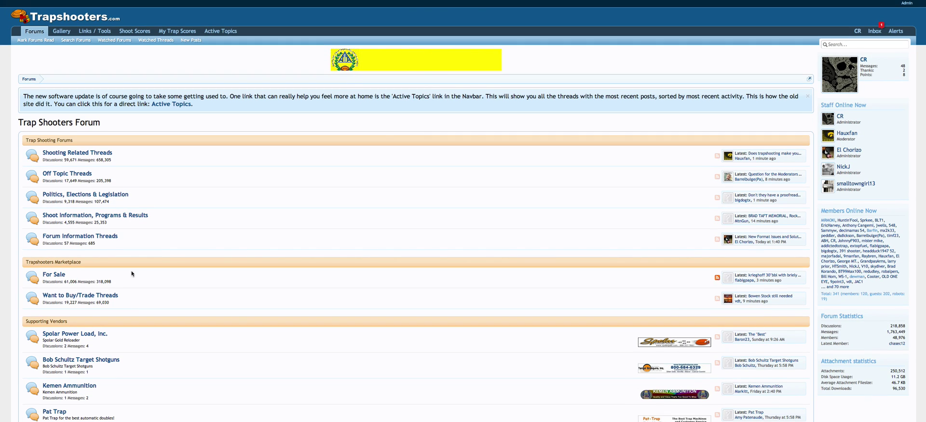
scroll(66, 335, "down", 4)
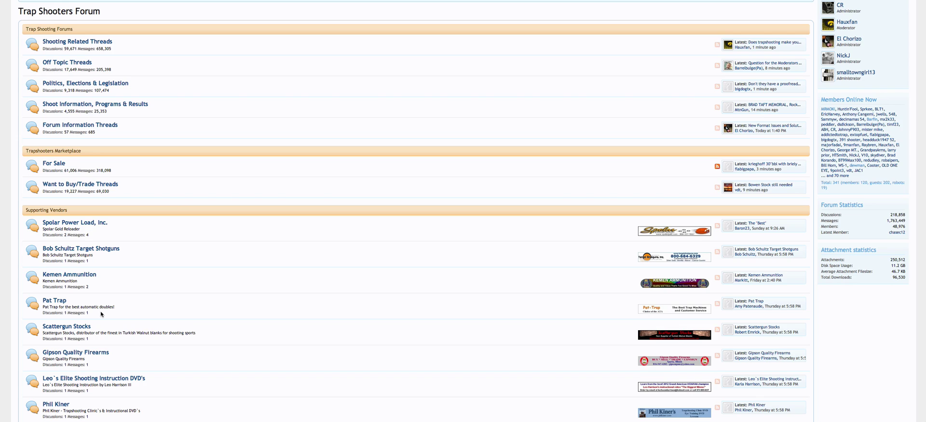
scroll(100, 310, "up", 4)
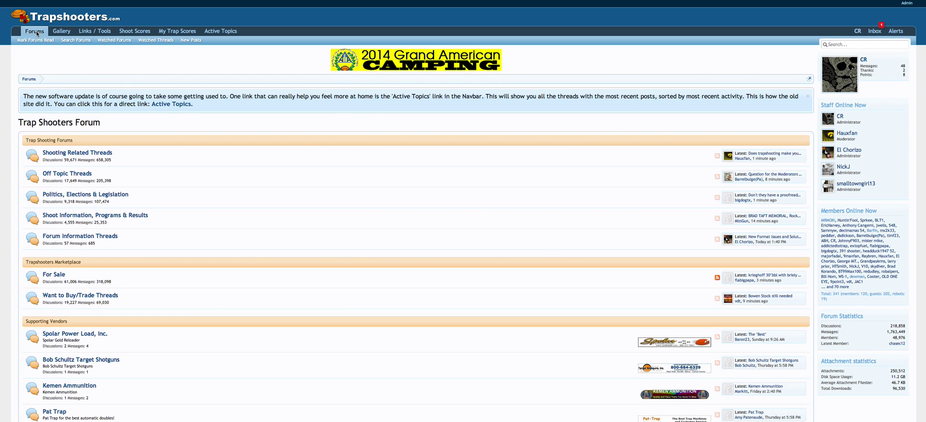
Step: Open Active Topics and browse page 1 of 8 of the most recently active threads
left_click(220, 31)
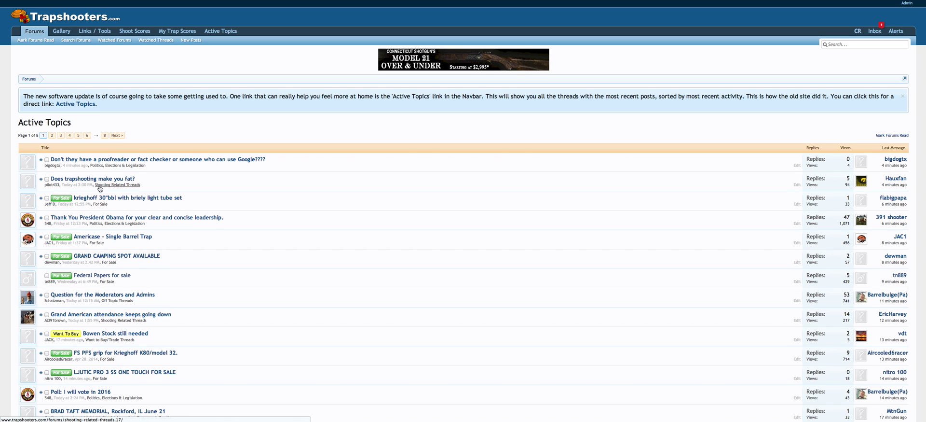
scroll(100, 189, "down", 2)
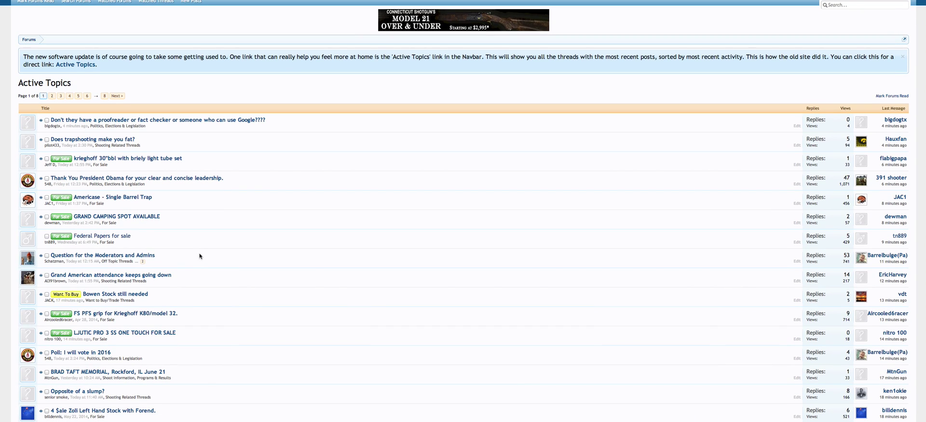
scroll(199, 255, "down", 4)
scroll(198, 255, "down", 10)
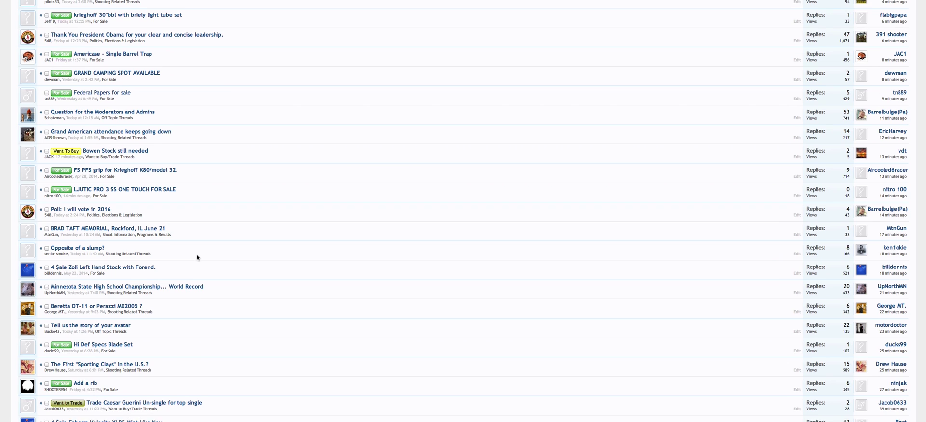
scroll(197, 255, "down", 8)
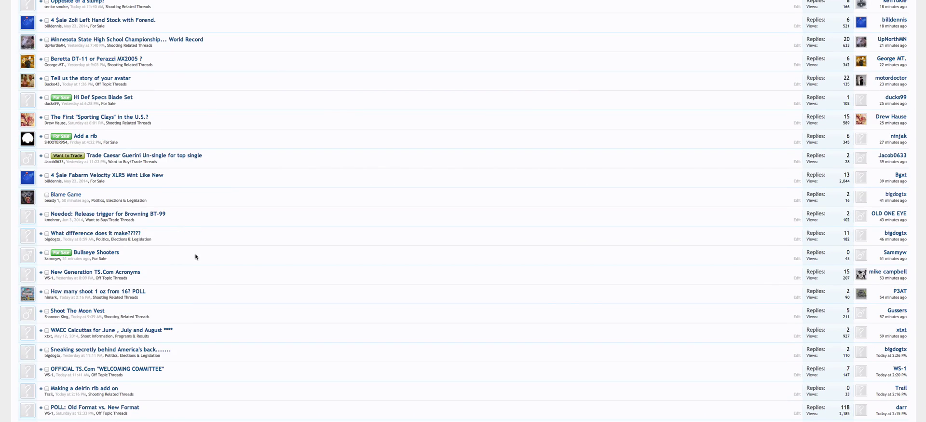
scroll(194, 256, "down", 14)
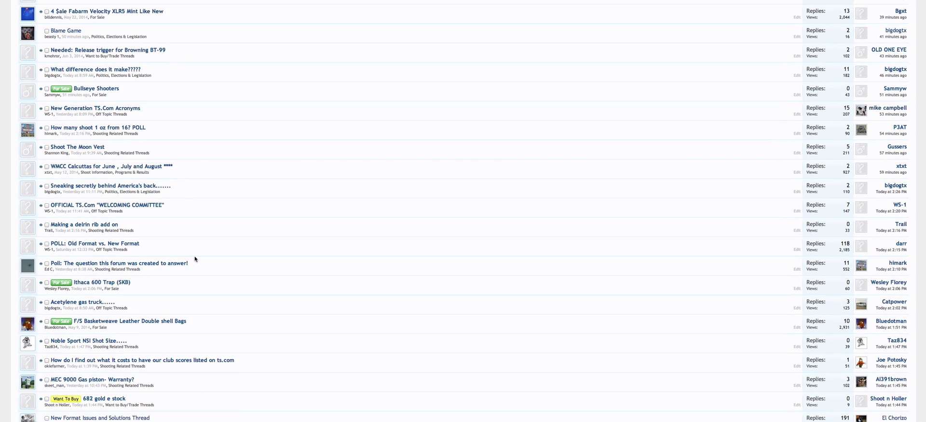
scroll(195, 258, "up", 20)
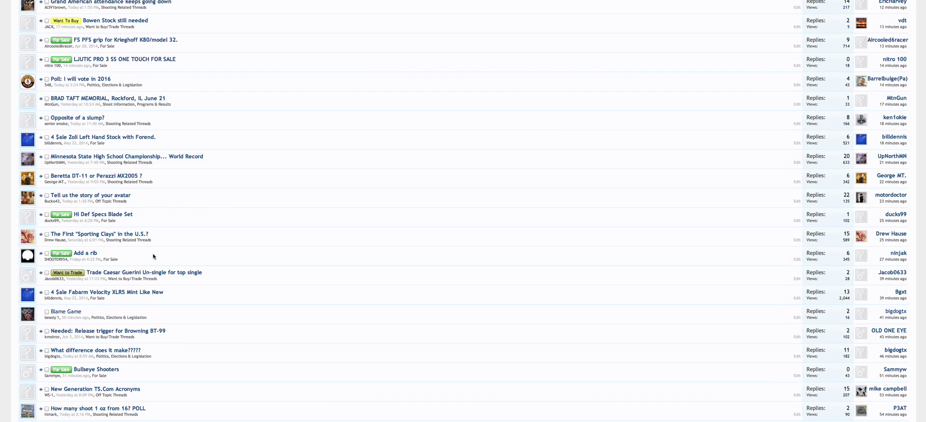
scroll(204, 244, "up", 16)
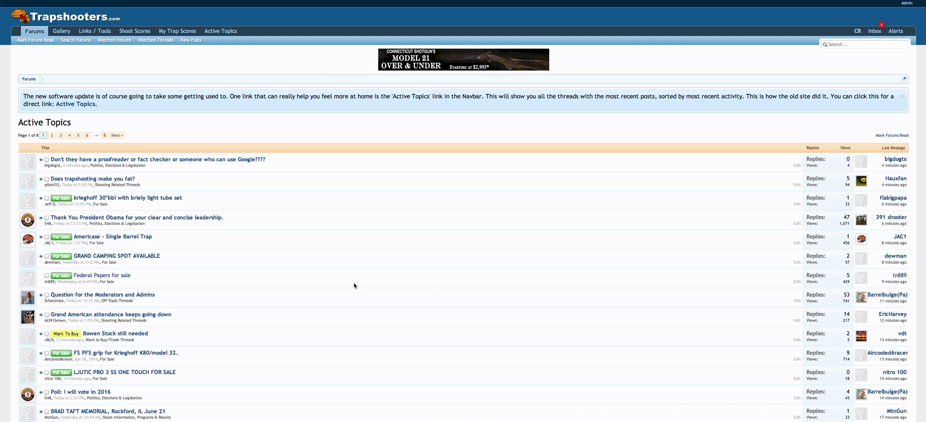
Step: Return to the forum index and browse the Forum Information Threads list, page 1 of 4
left_click(40, 35)
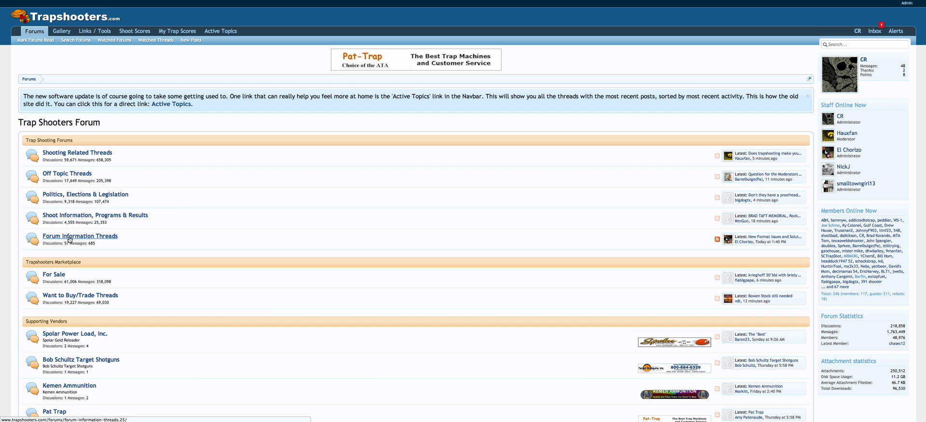
left_click(70, 239)
scroll(191, 226, "down", 1)
scroll(192, 226, "down", 4)
scroll(187, 223, "up", 5)
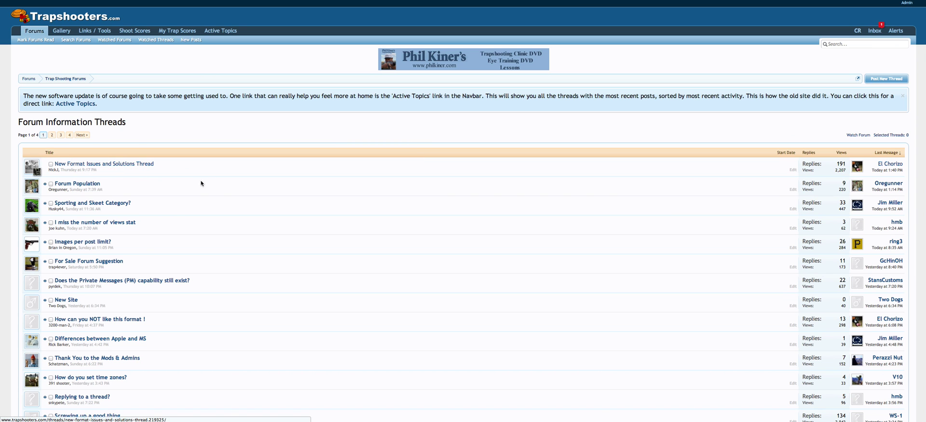
scroll(206, 182, "down", 4)
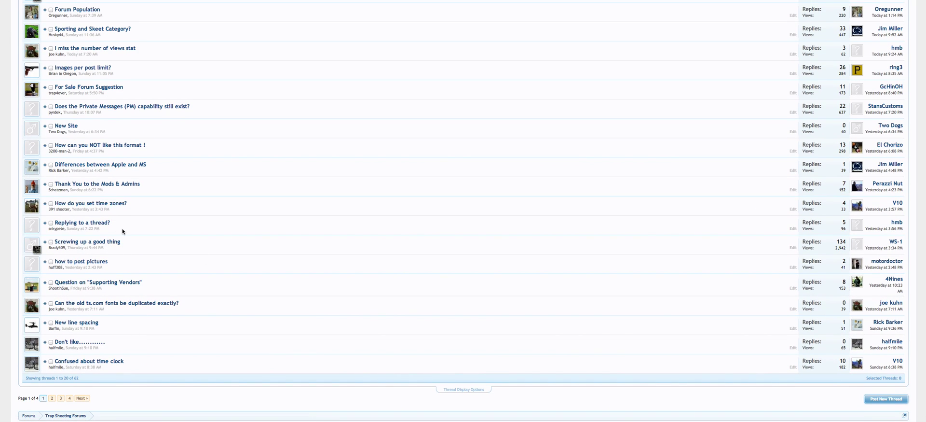
scroll(122, 231, "up", 3)
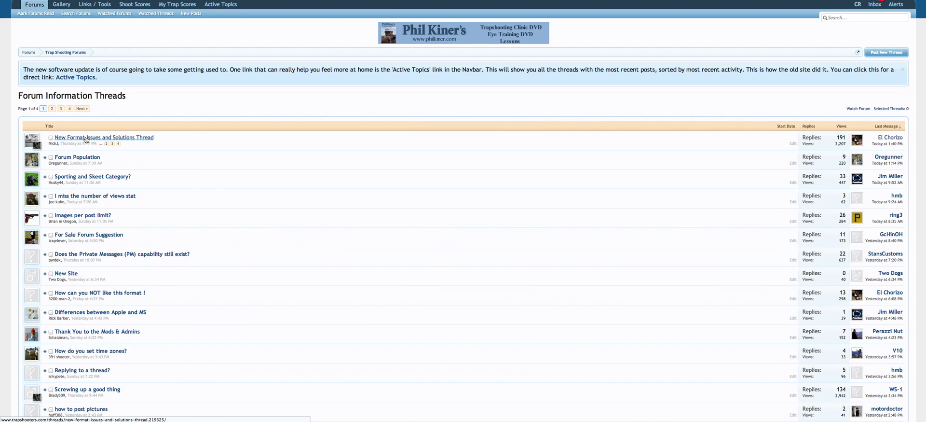
mouse_move(85, 140)
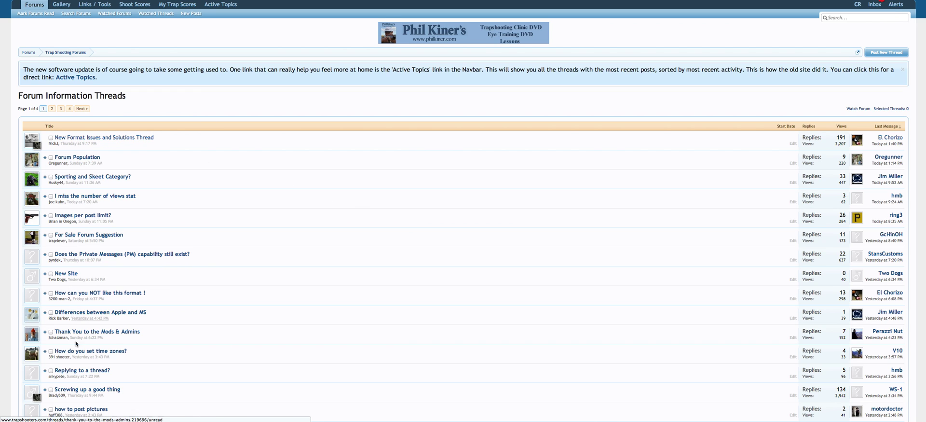
scroll(82, 225, "down", 5)
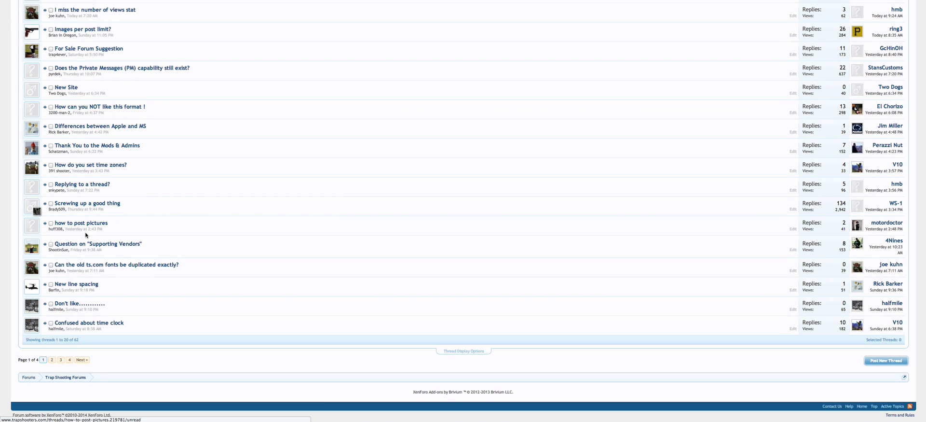
scroll(82, 225, "up", 6)
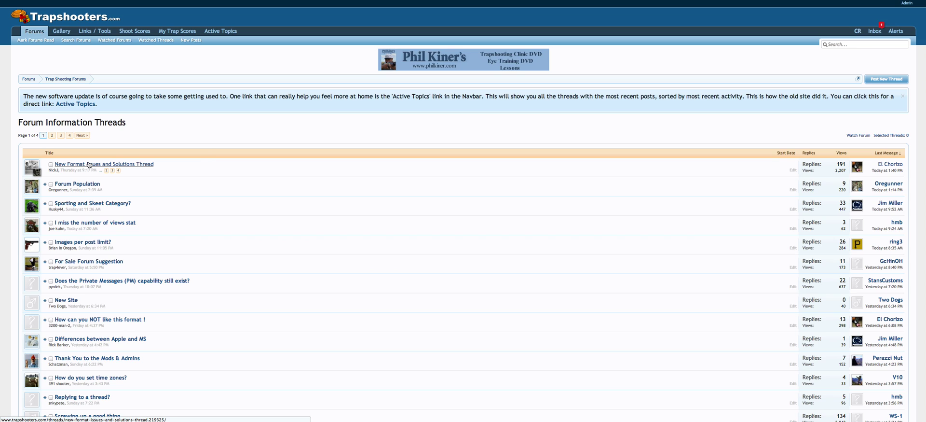
Step: Set Threads Per Page to 50 in the browsing preferences and save
left_click(858, 33)
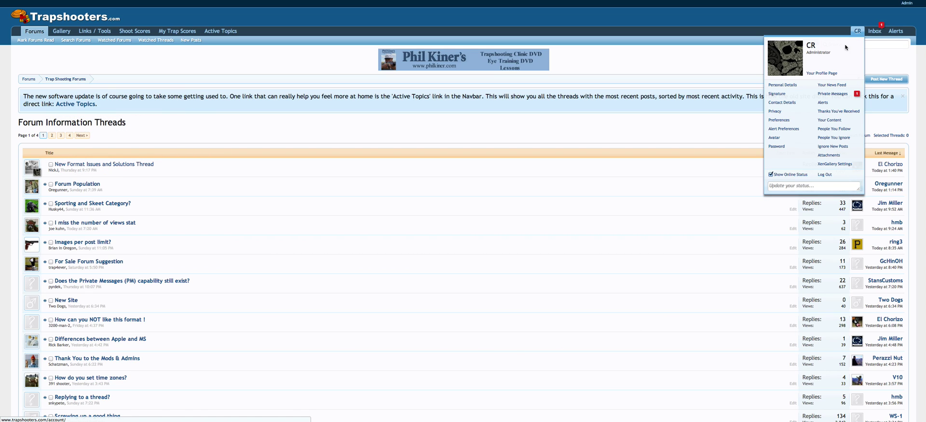
left_click(782, 122)
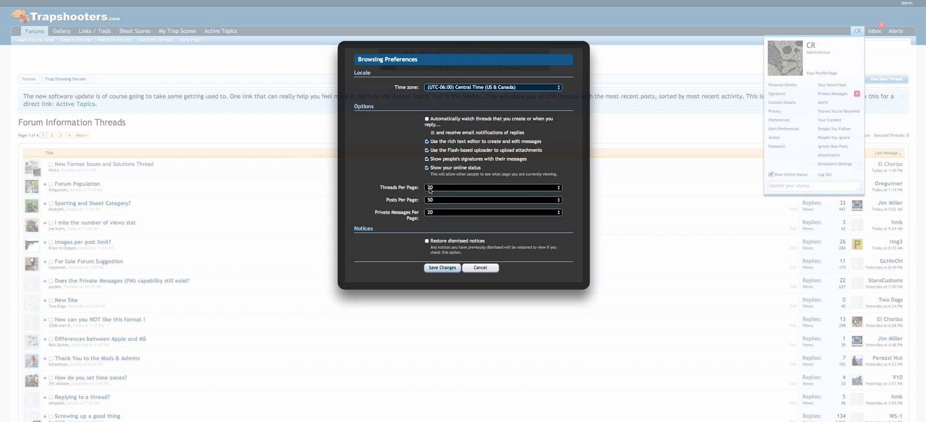
left_click(560, 189)
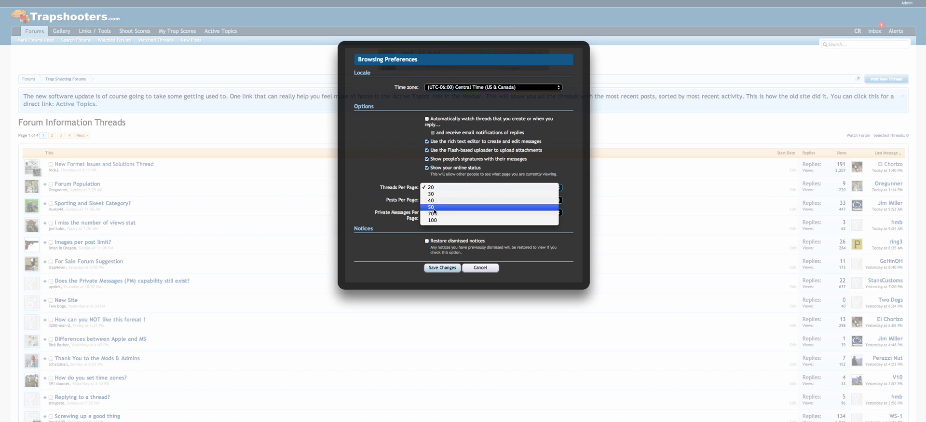
left_click(435, 208)
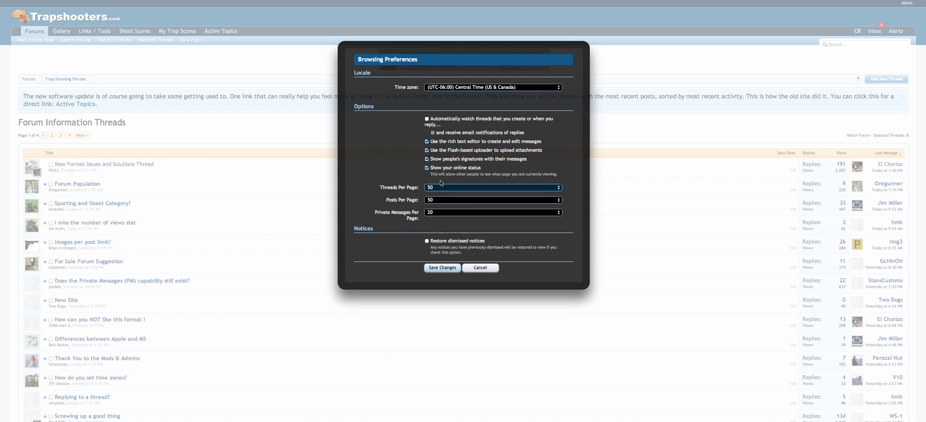
left_click(443, 269)
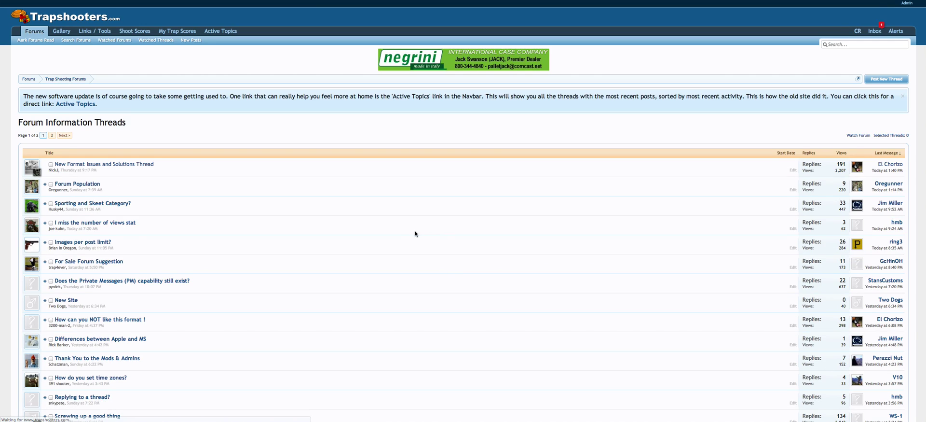
scroll(415, 233, "down", 20)
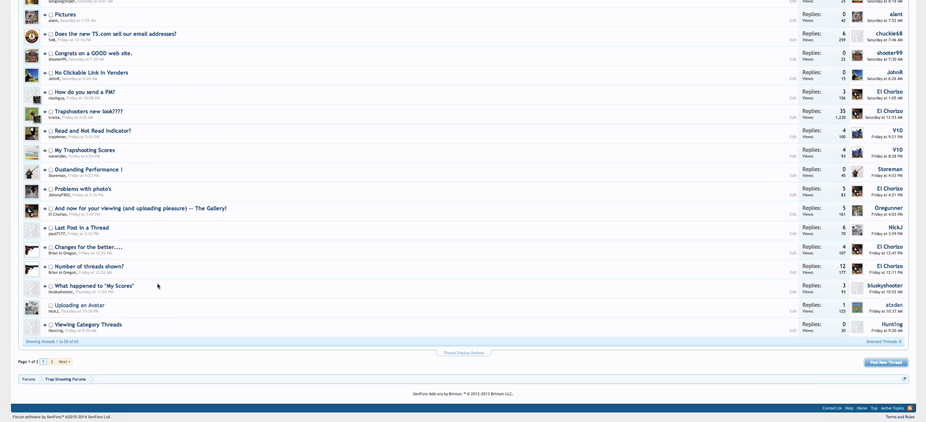
scroll(157, 286, "up", 5)
scroll(156, 285, "down", 5)
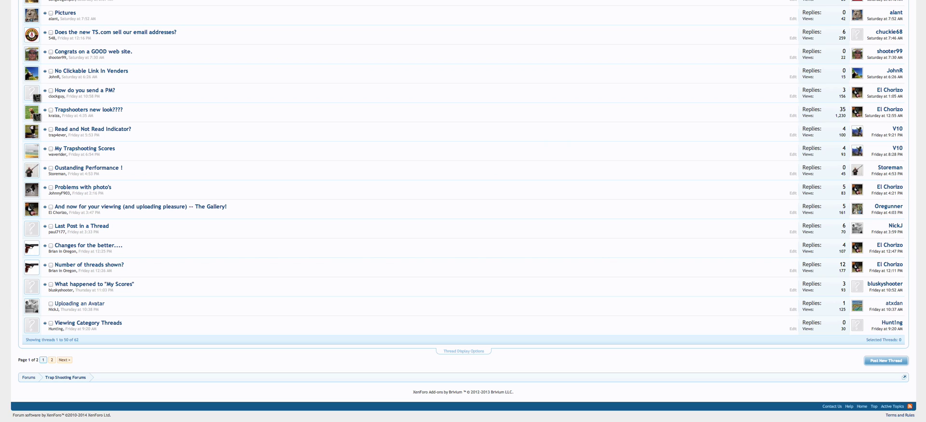
scroll(108, 93, "up", 20)
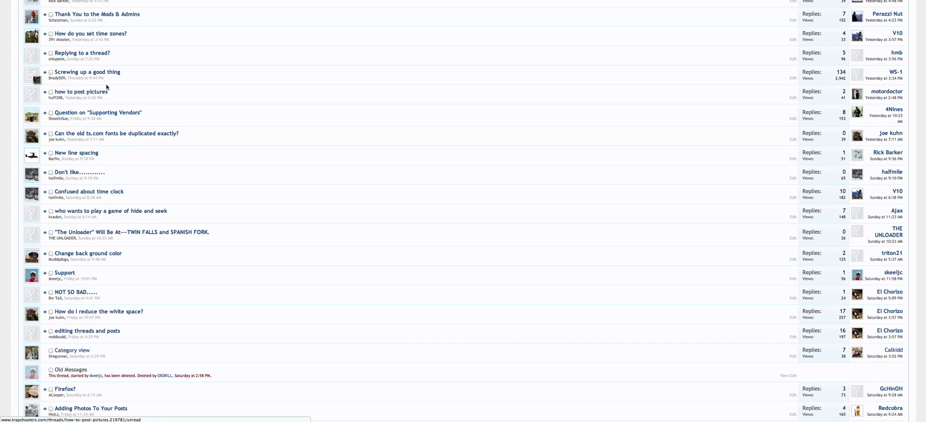
scroll(158, 120, "up", 2)
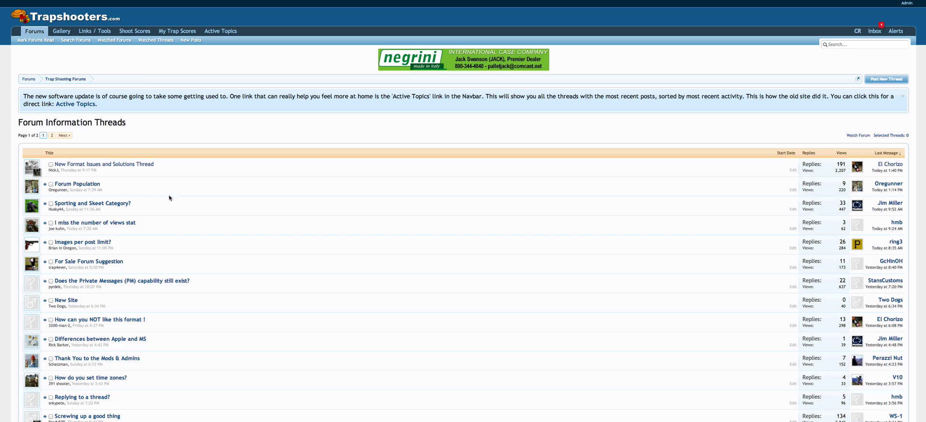
left_click(93, 166)
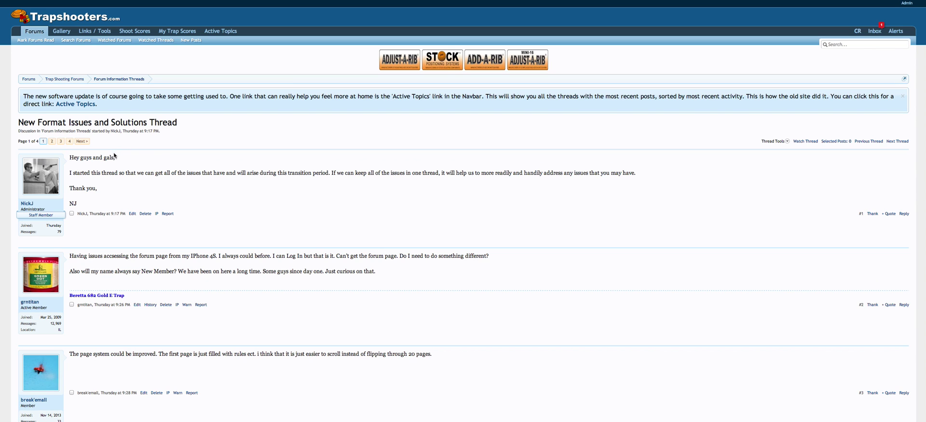
scroll(341, 210, "down", 1)
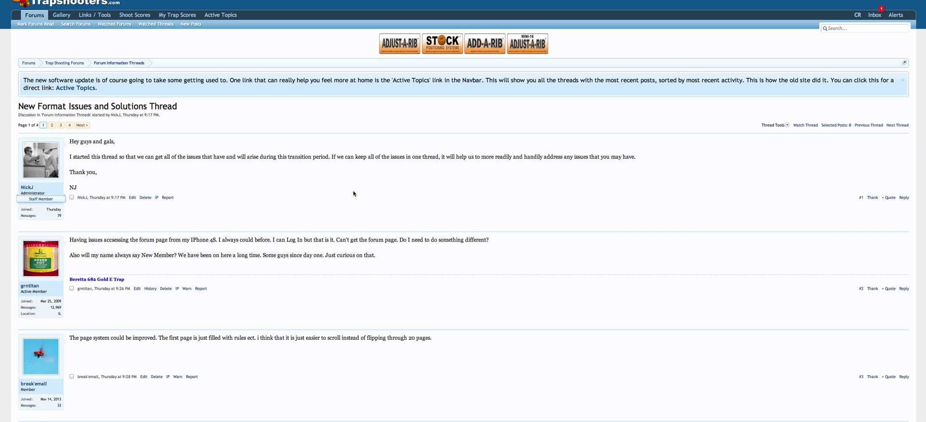
scroll(189, 188, "down", 15)
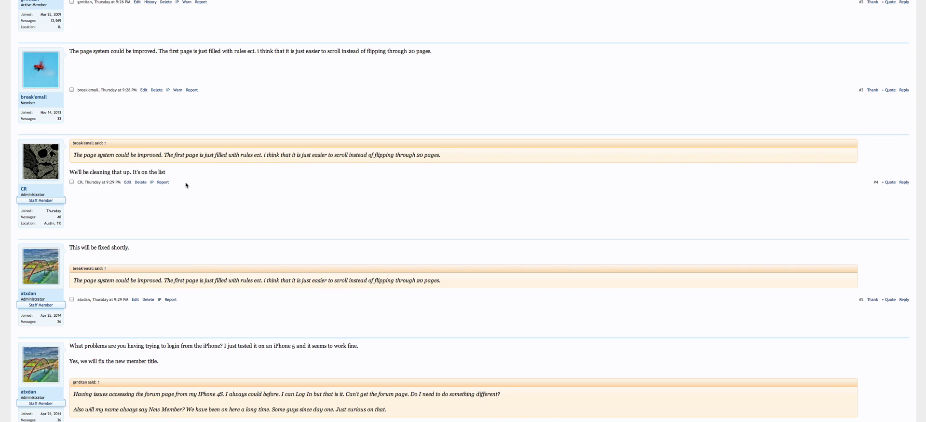
scroll(185, 188, "down", 15)
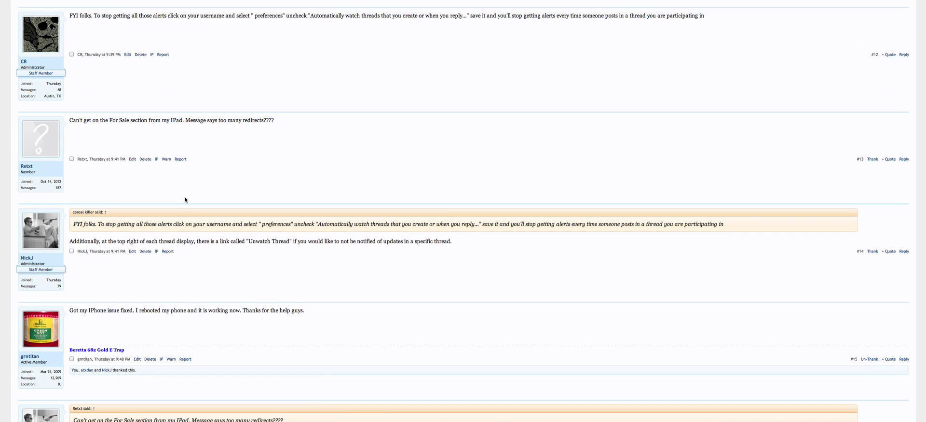
scroll(184, 200, "down", 2)
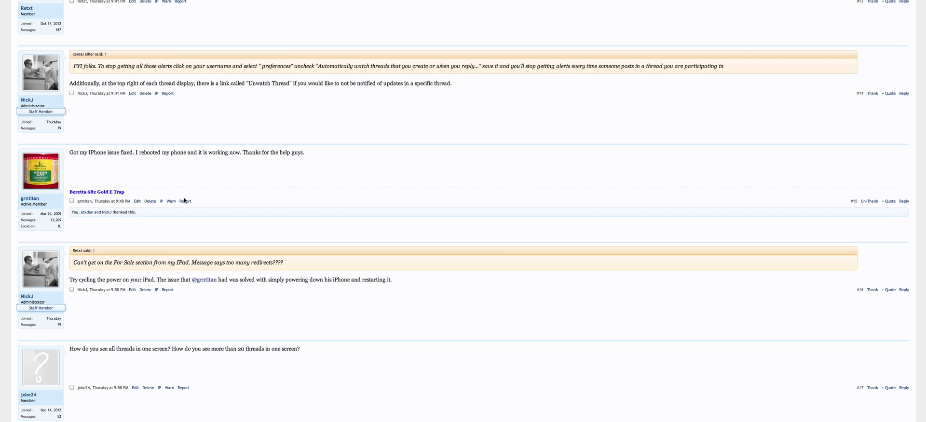
scroll(184, 200, "down", 20)
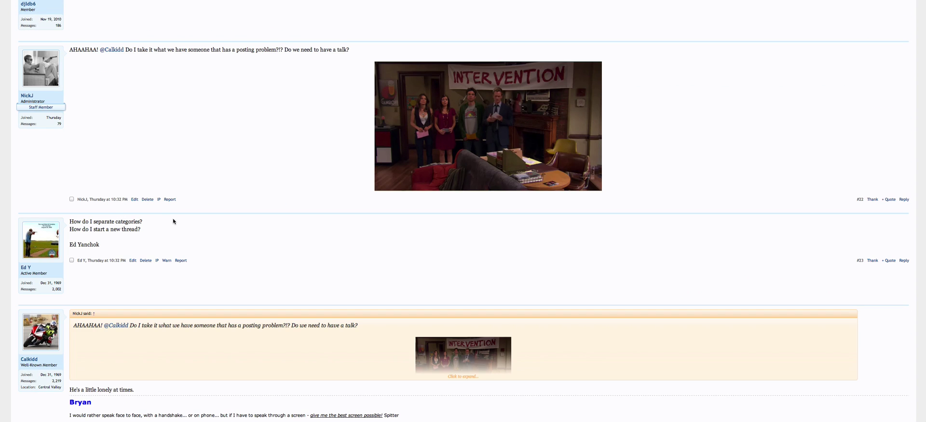
scroll(174, 227, "down", 20)
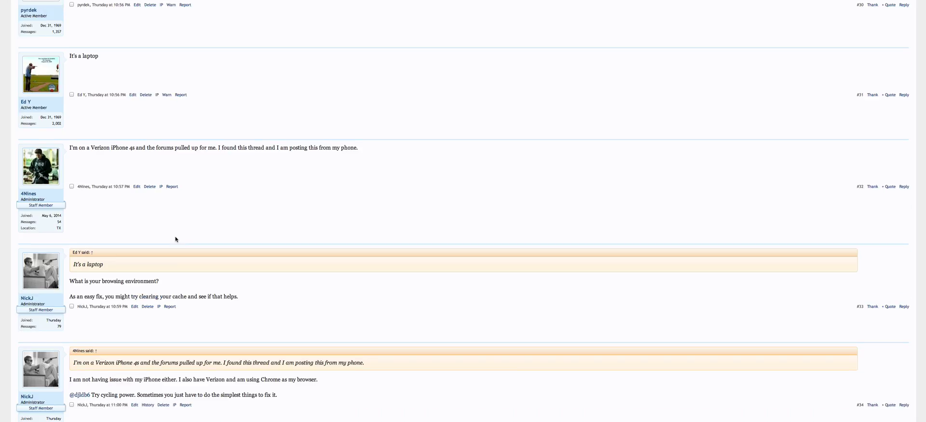
scroll(176, 239, "down", 20)
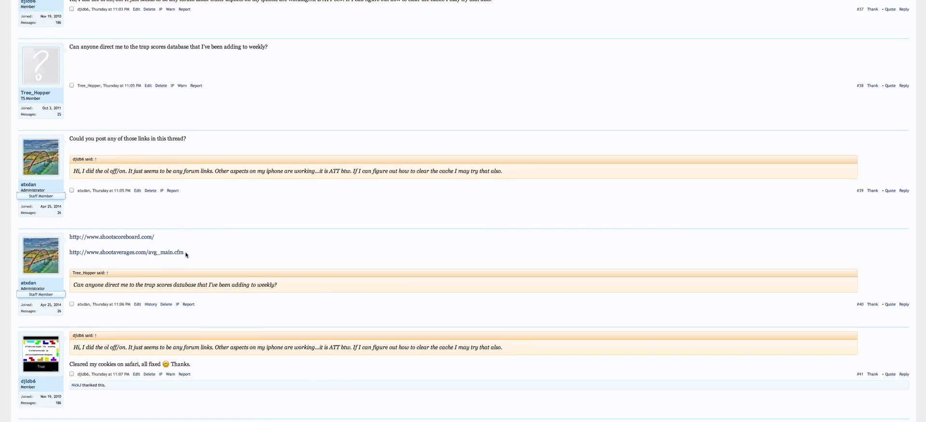
scroll(185, 254, "up", 20)
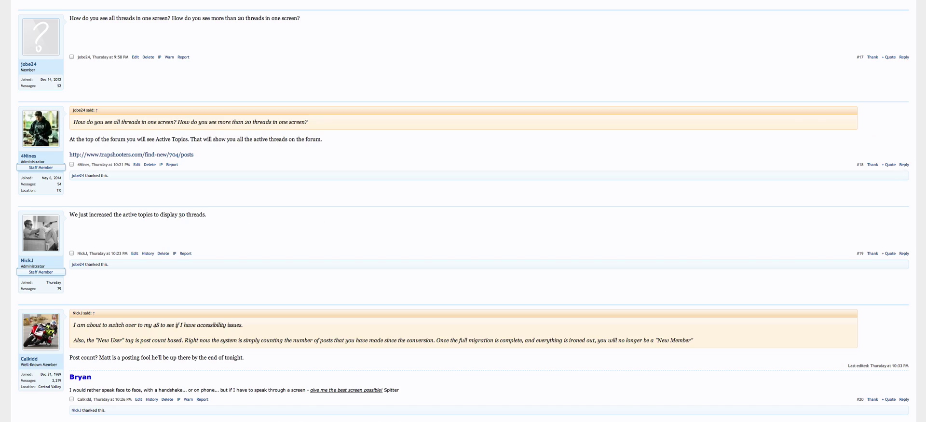
scroll(463, 211, "up", 20)
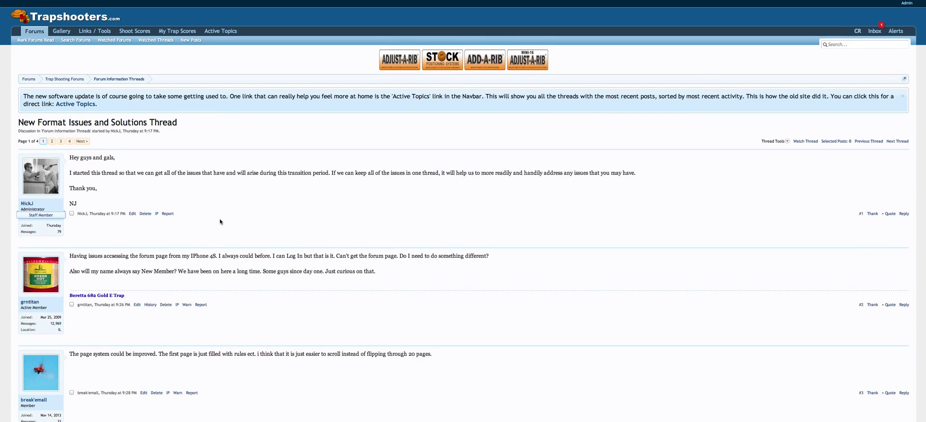
Step: Change Posts Per Page from 50 to 30 in the Browsing Preferences dialog
left_click(859, 33)
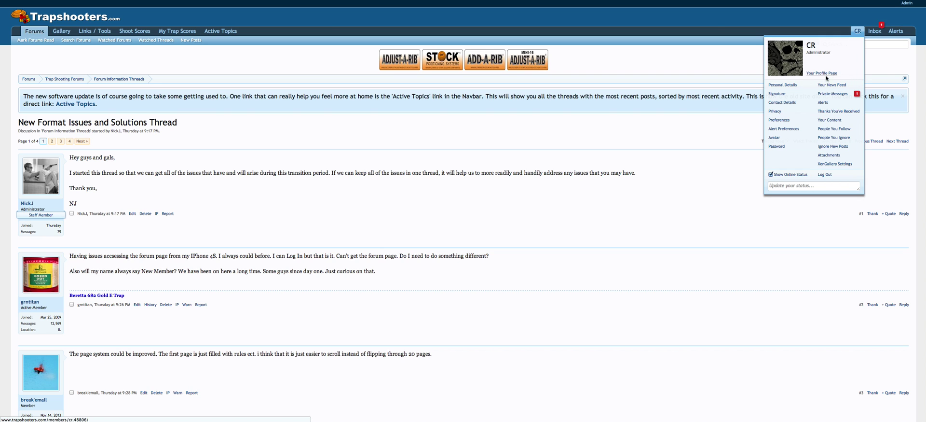
left_click(782, 124)
left_click(558, 200)
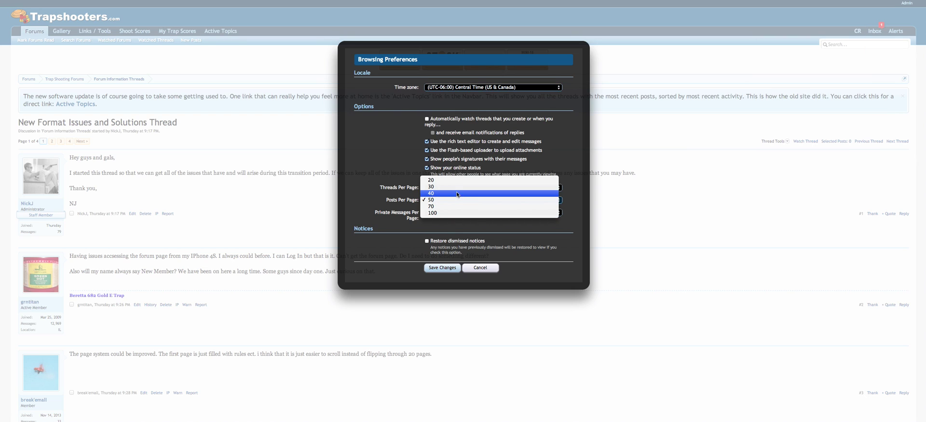
left_click(435, 187)
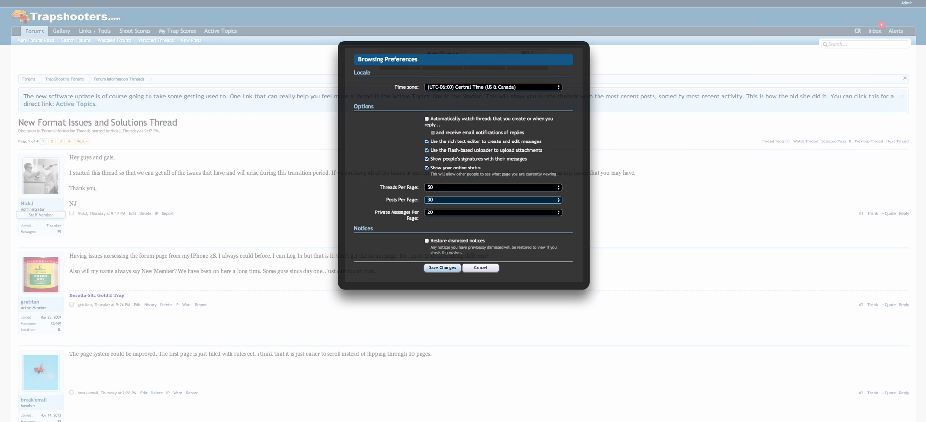
Step: Save the 30 posts-per-page setting and confirm the issues thread now spans 7 pages
left_click(447, 270)
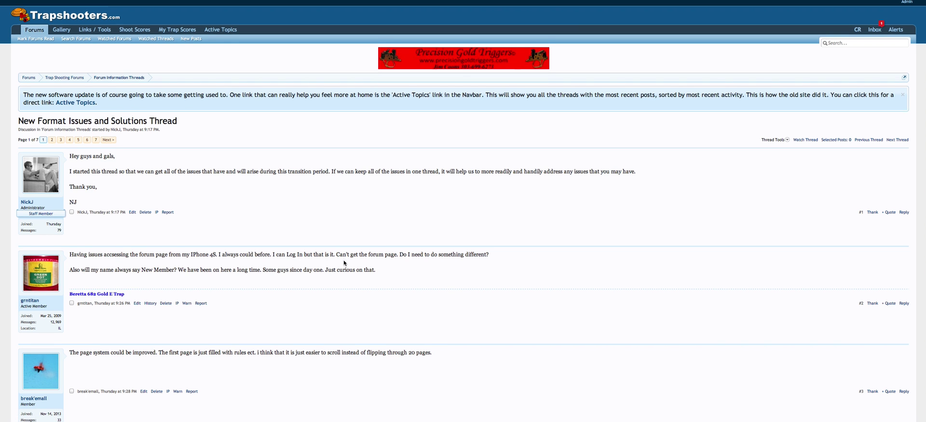
scroll(345, 262, "down", 15)
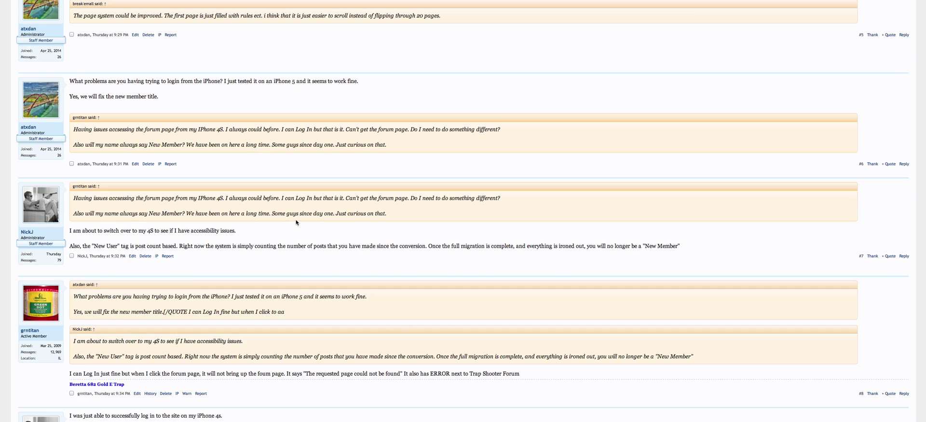
scroll(297, 221, "up", 20)
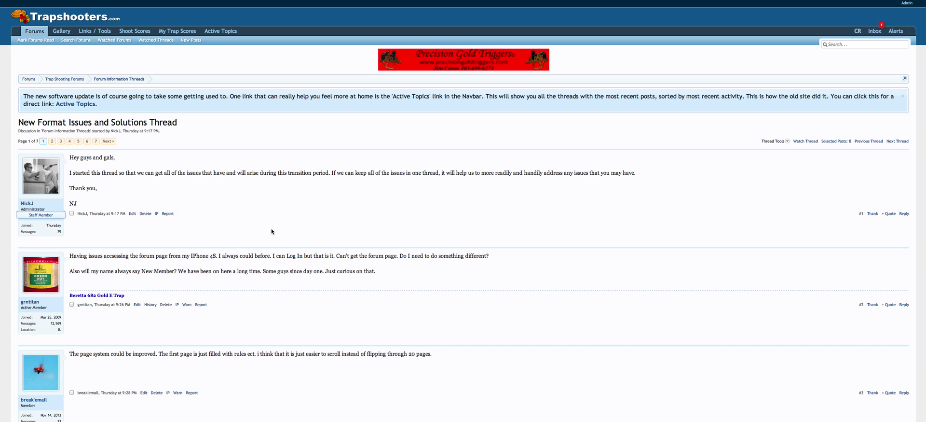
left_click(875, 32)
Step: Send another administrator a test private message with a short greeting title and placeholder body
mouse_move(873, 33)
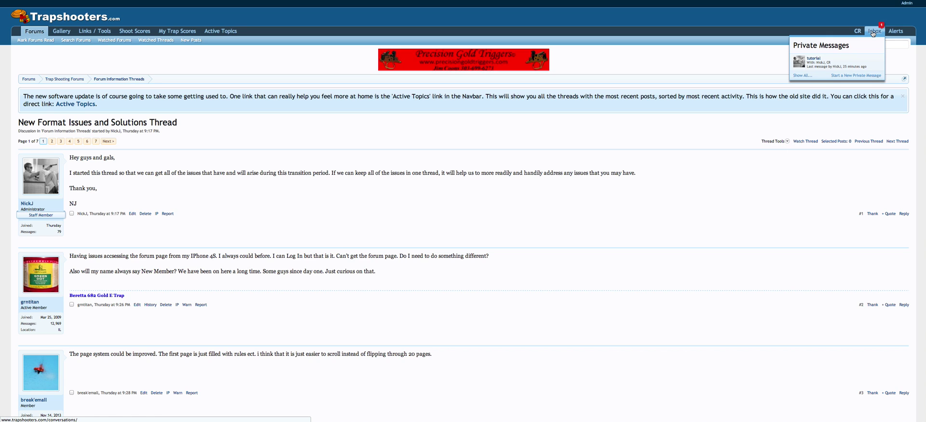
left_click(863, 76)
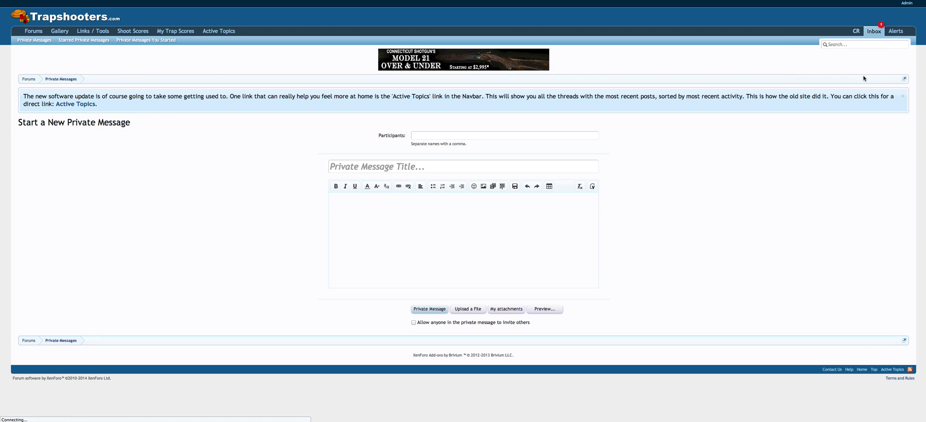
left_click(420, 135)
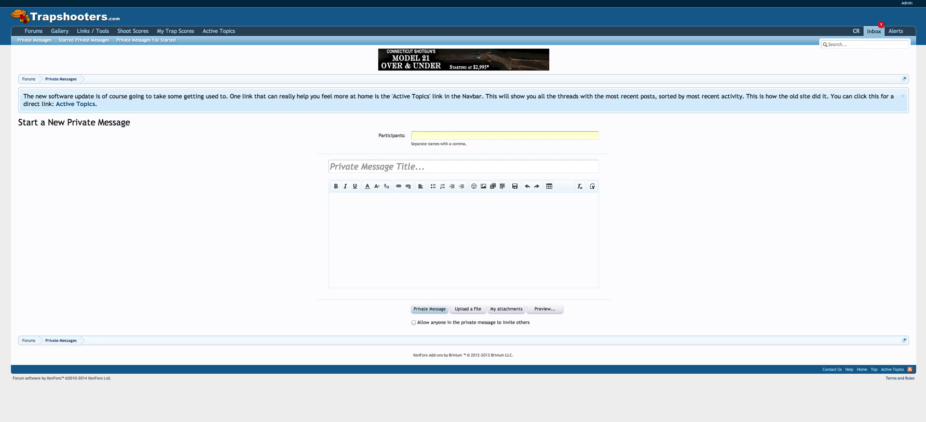
type("ni")
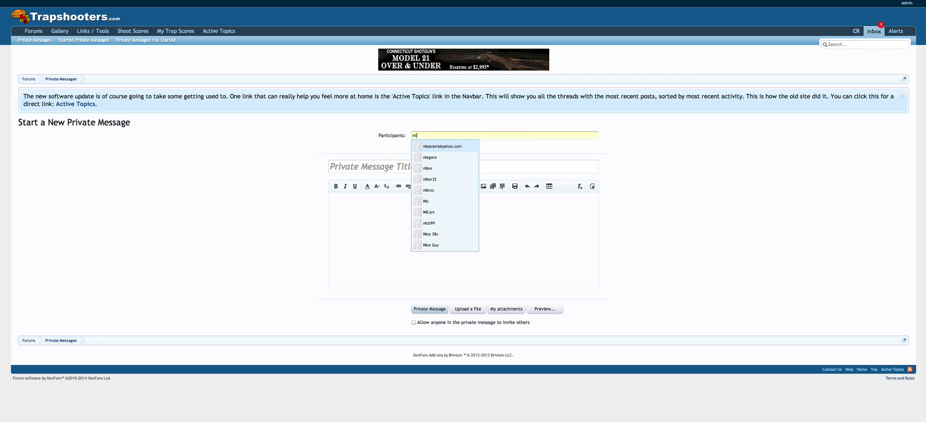
type("c")
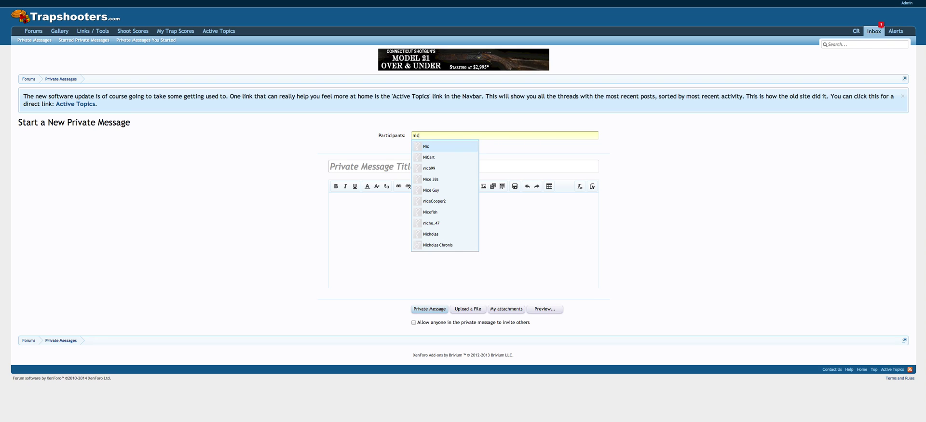
type("kj")
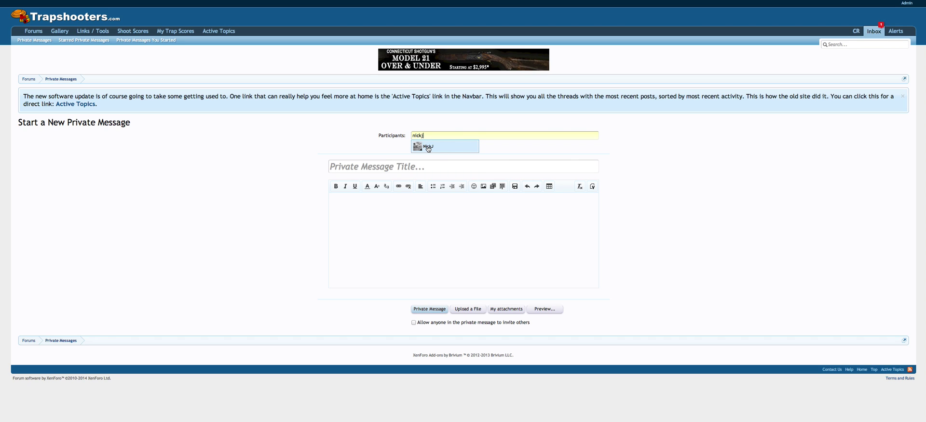
left_click(427, 147)
left_click(386, 167)
type("hey nick")
left_click(378, 209)
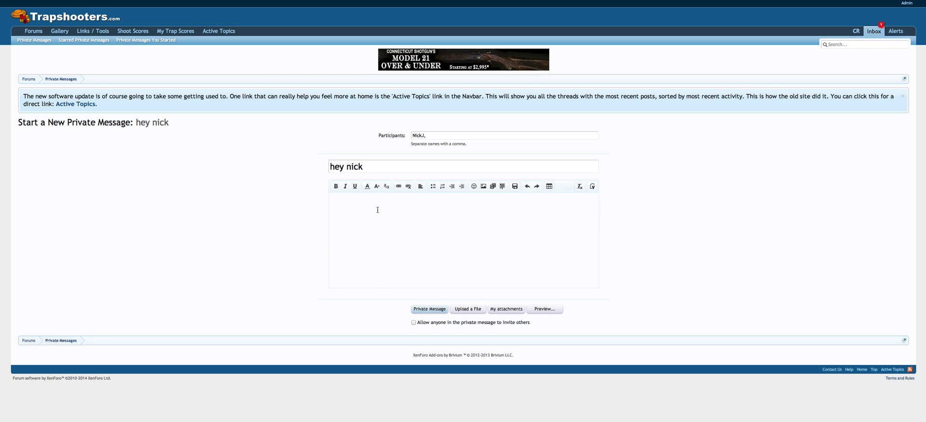
type("hjhjkjkhklhkl")
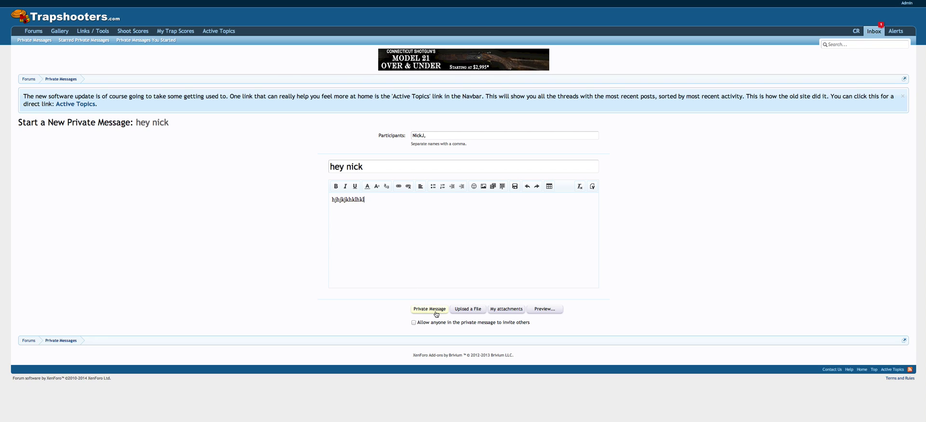
left_click(435, 310)
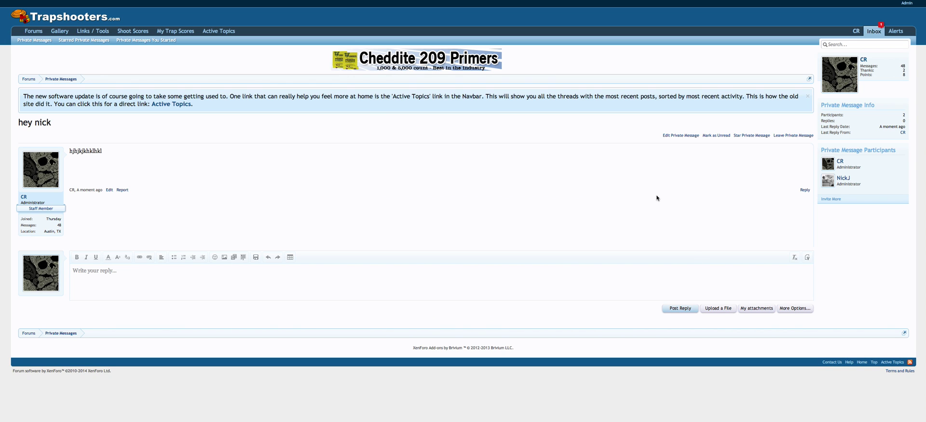
Step: Open the tutorial conversation and post the reply "nothing I'm good"
left_click(873, 32)
left_click(815, 59)
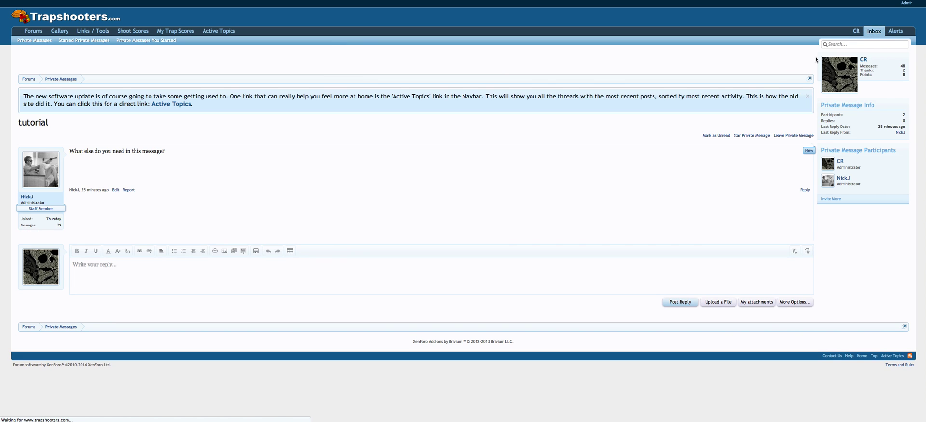
left_click(880, 31)
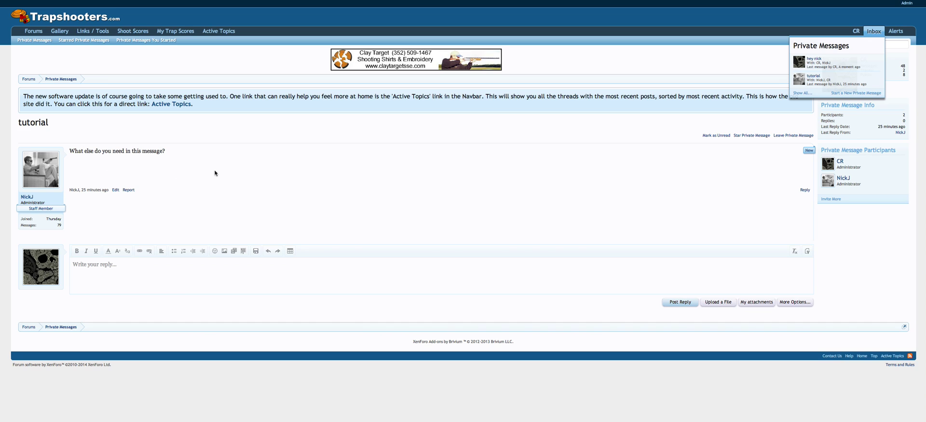
left_click(134, 271)
type("nothing")
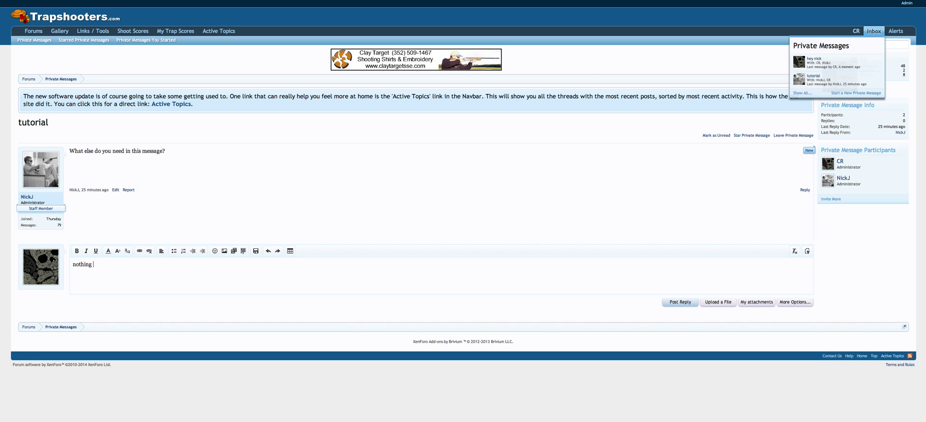
type(" I'm con")
key("BackSpace")
key("BackSpace")
key("BackSpace")
type("good")
left_click(684, 303)
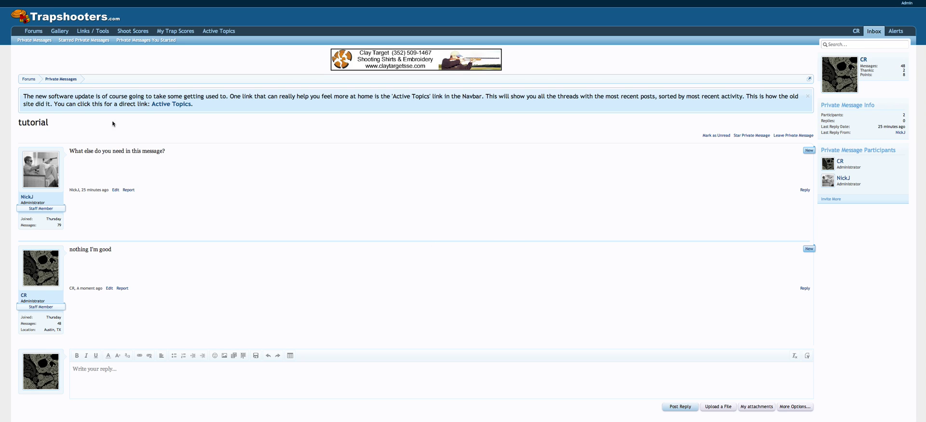
Step: Start a new thread in the Off Topic Threads forum
left_click(35, 33)
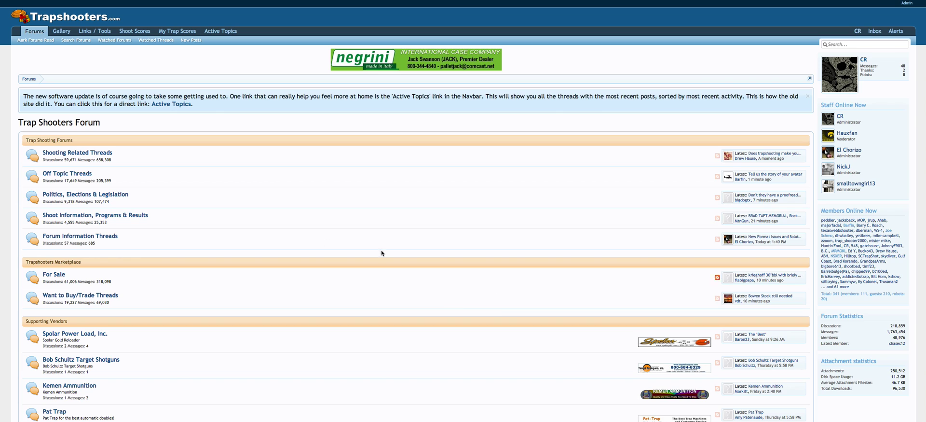
left_click(76, 175)
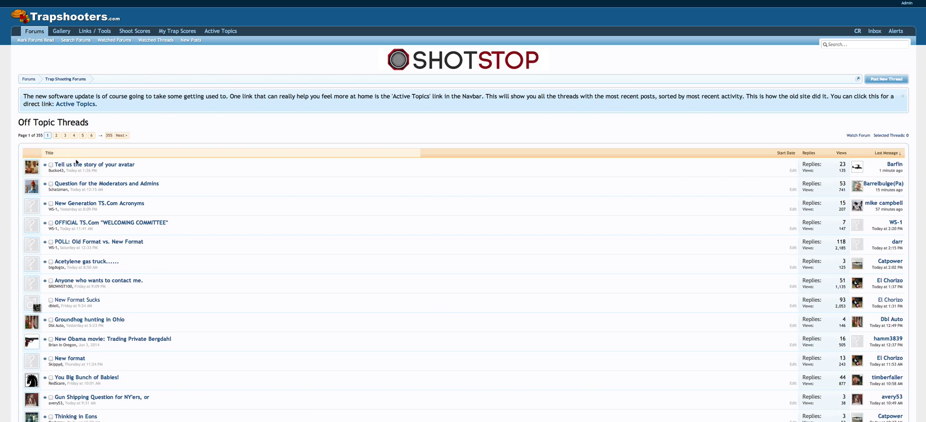
left_click(882, 82)
Step: Title the thread 'Tutorial' and type 'Tutorial' in the message body
double_click(360, 145)
key("Right")
key("BackSpace")
key("BackSpace")
key("BackSpace")
key("BackSpace")
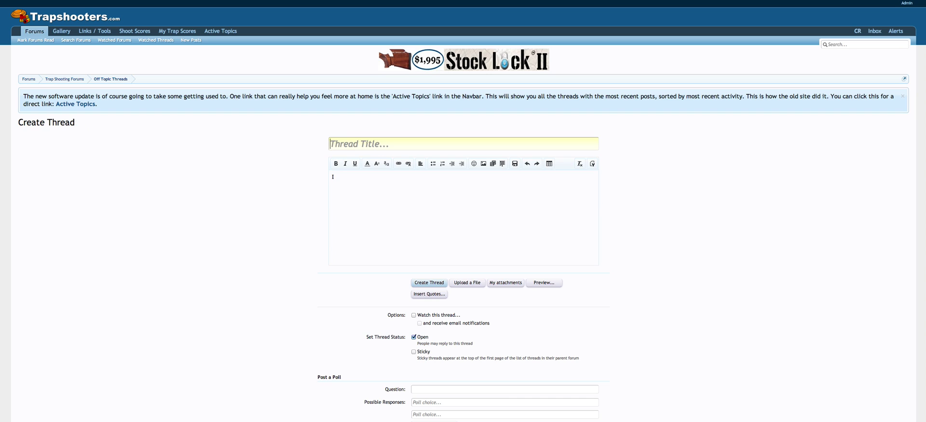
type("Tutorial")
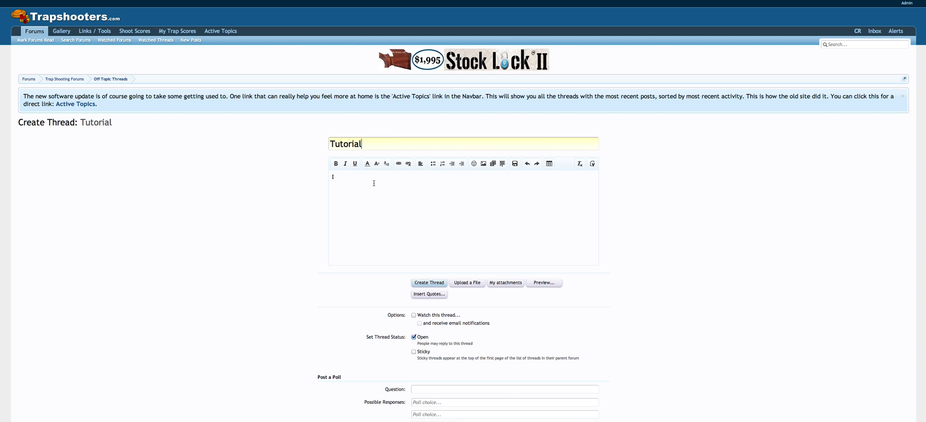
left_click(344, 176)
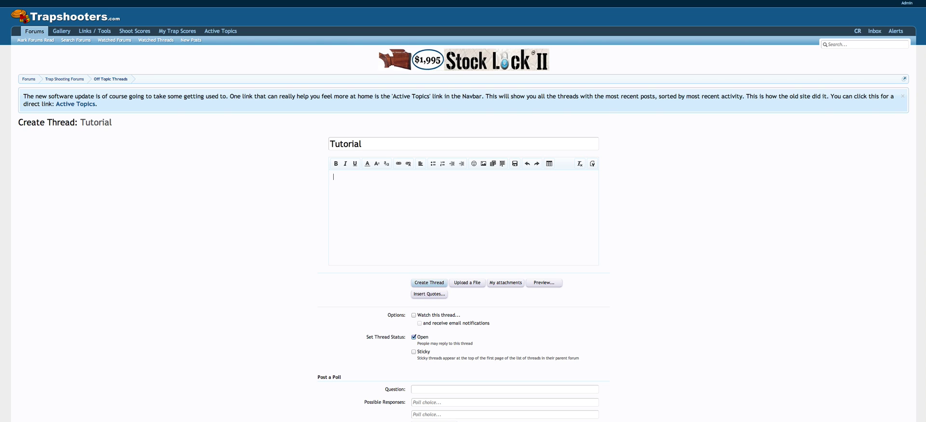
type("Tutorioal")
key("BackSpace")
key("BackSpace")
Step: Attach xboxoneforumsnet_logo-large.png and insert it full-size after 'Tutorial'
left_click(467, 283)
scroll(565, 126, "down", 5)
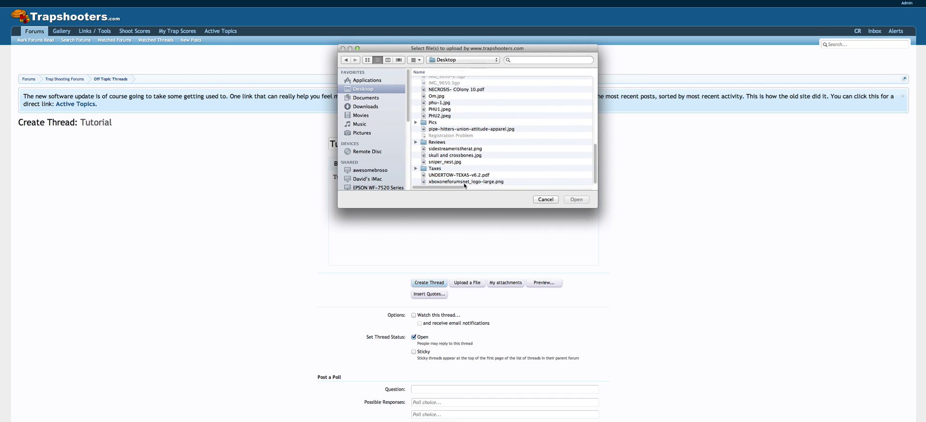
left_click(464, 183)
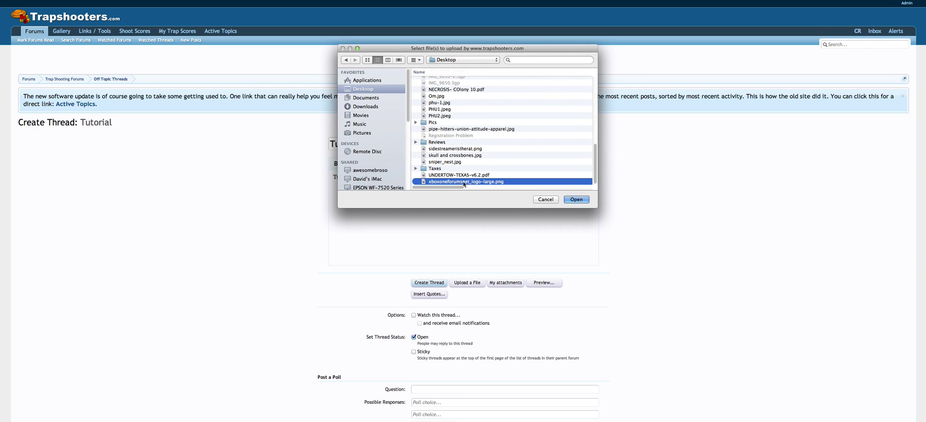
left_click(576, 201)
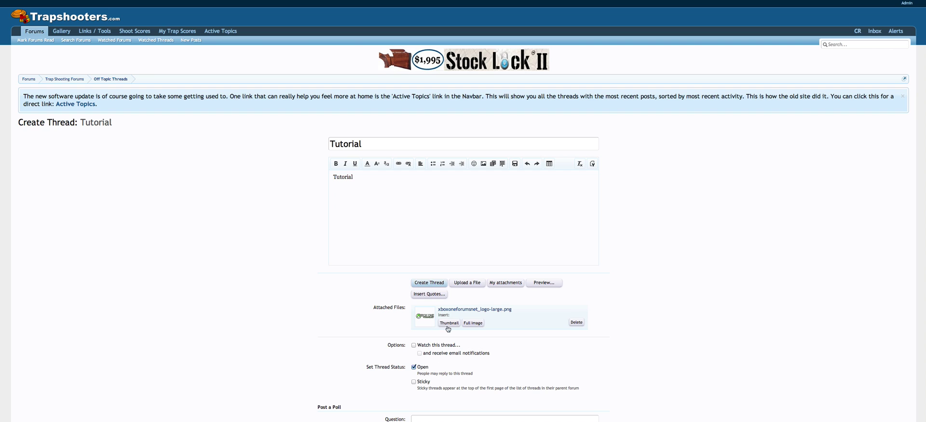
left_click(468, 323)
Step: Delete the broken image from the body and leave 'Tutorial' left-aligned below a blank first line
left_click(421, 163)
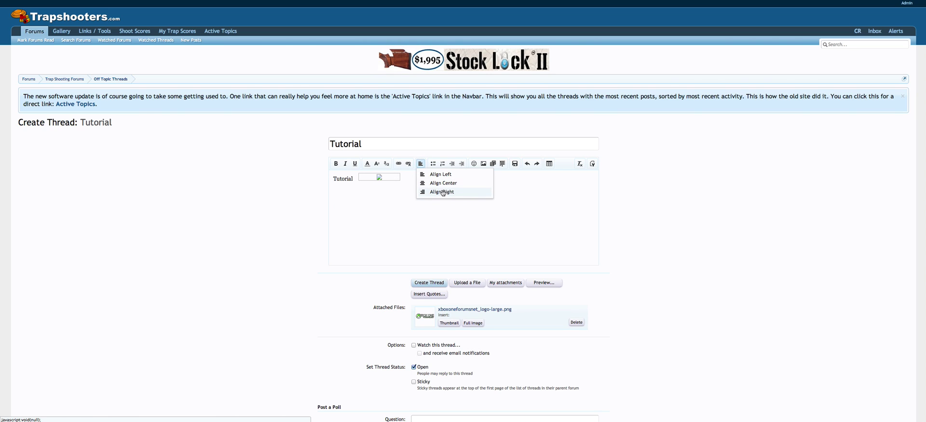
left_click(443, 191)
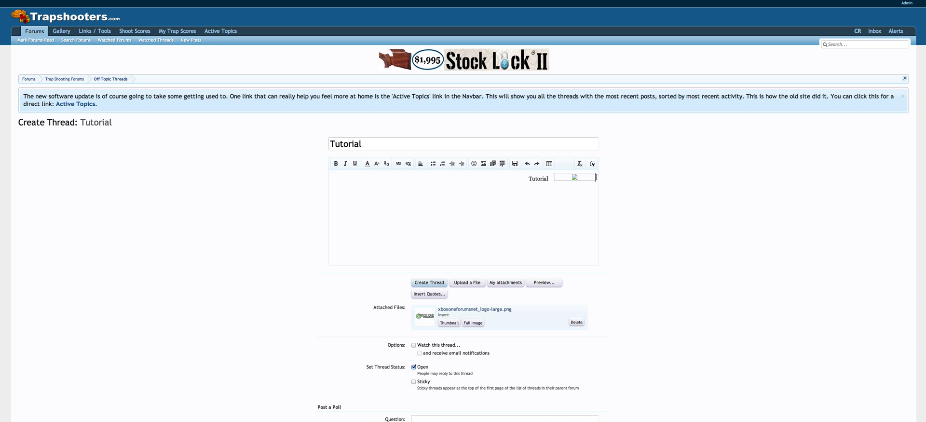
key("BackSpace")
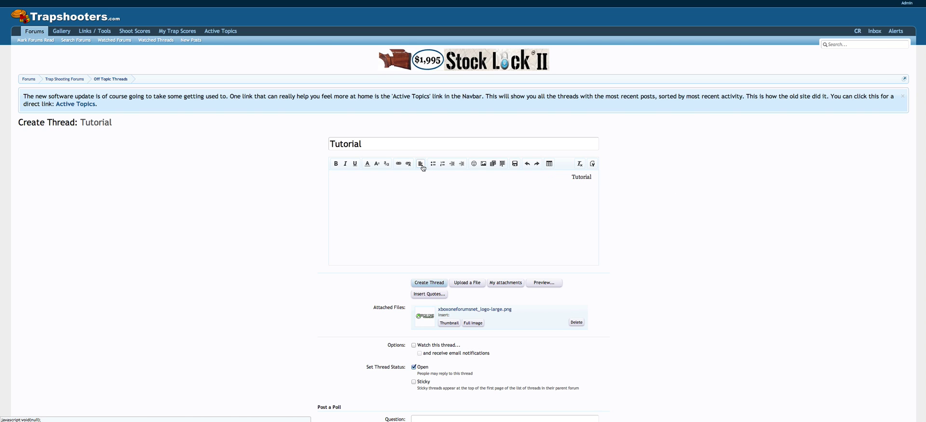
left_click(420, 164)
left_click(433, 176)
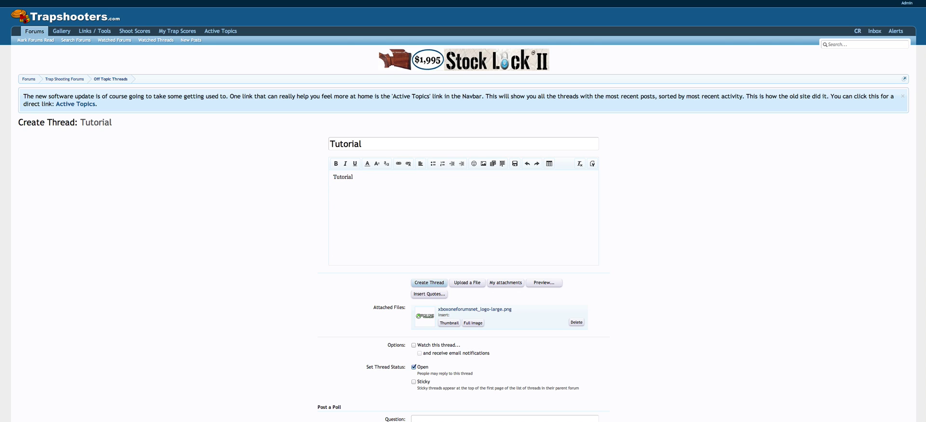
left_click(333, 177)
key("Return")
left_click(421, 164)
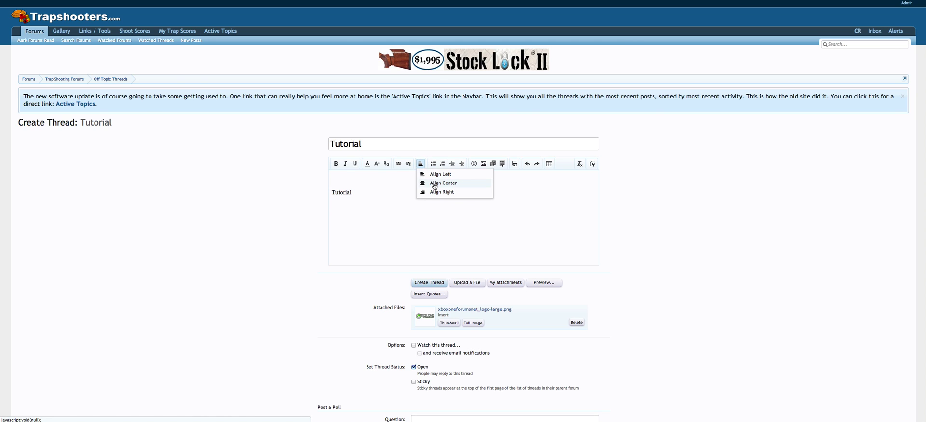
left_click(435, 183)
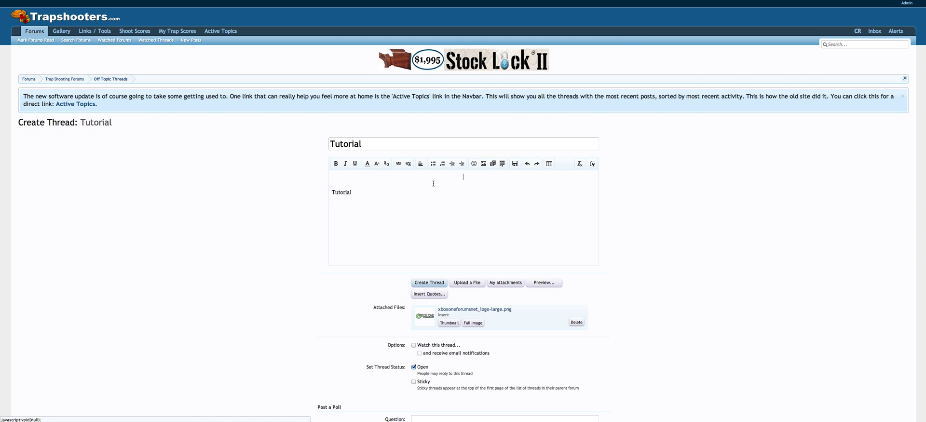
left_click(484, 165)
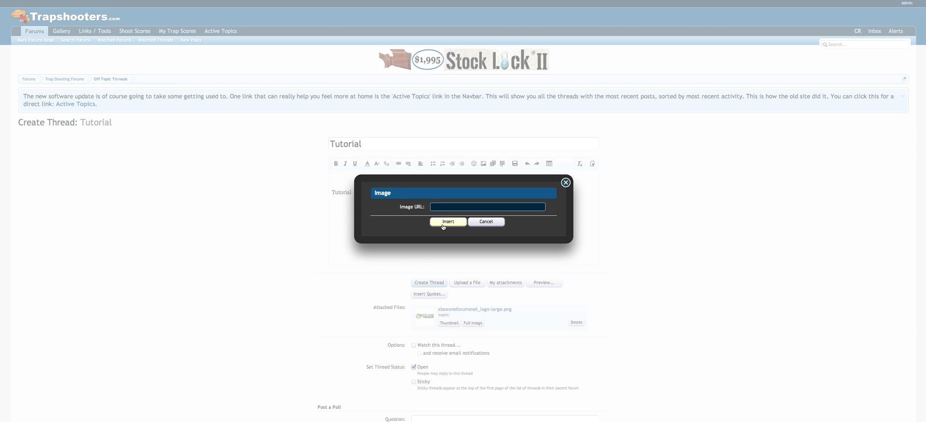
left_click(565, 182)
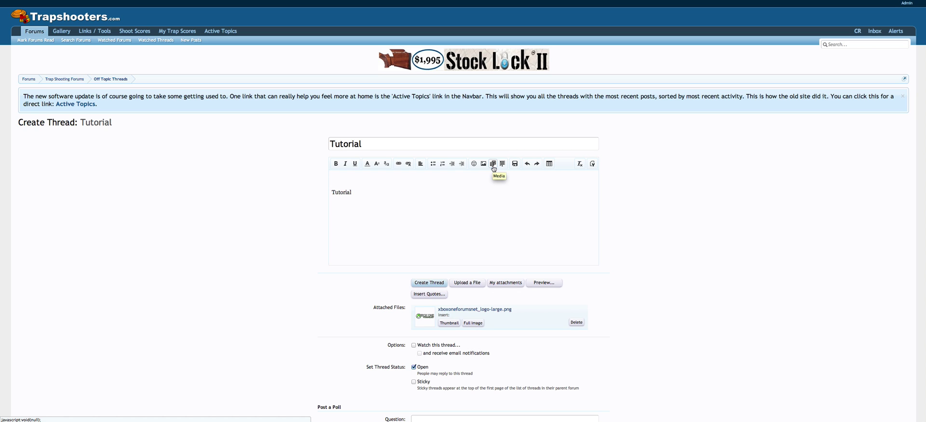
left_click(494, 165)
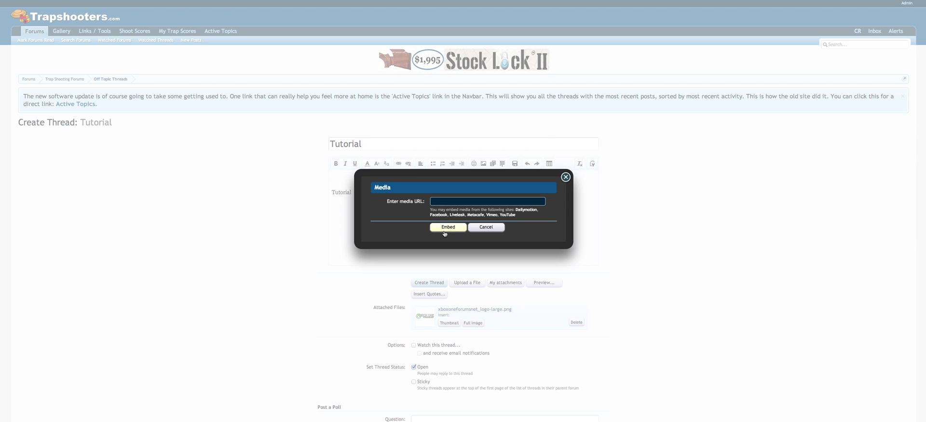
left_click(566, 177)
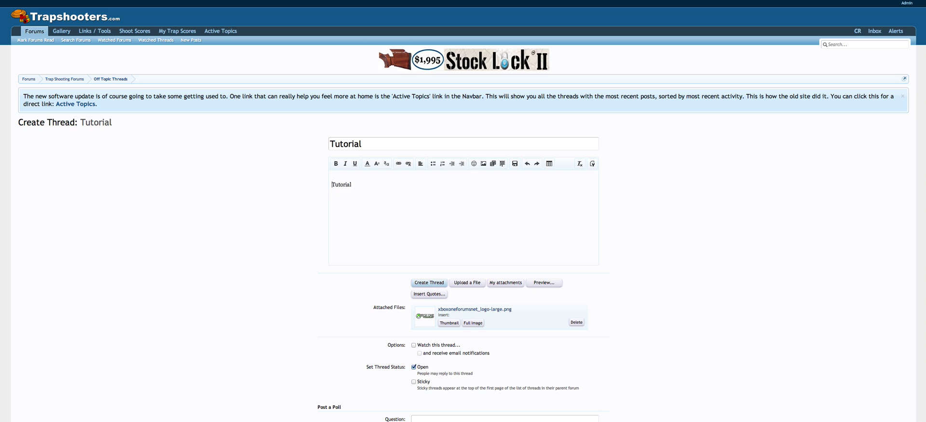
Step: Merge Tutorial back onto the first line and left-align it
key("BackSpace")
left_click(474, 177)
left_click(420, 163)
left_click(428, 175)
Step: Mention the other administrator with @ on a new line below Tutorial, then check alerts
type("@nic")
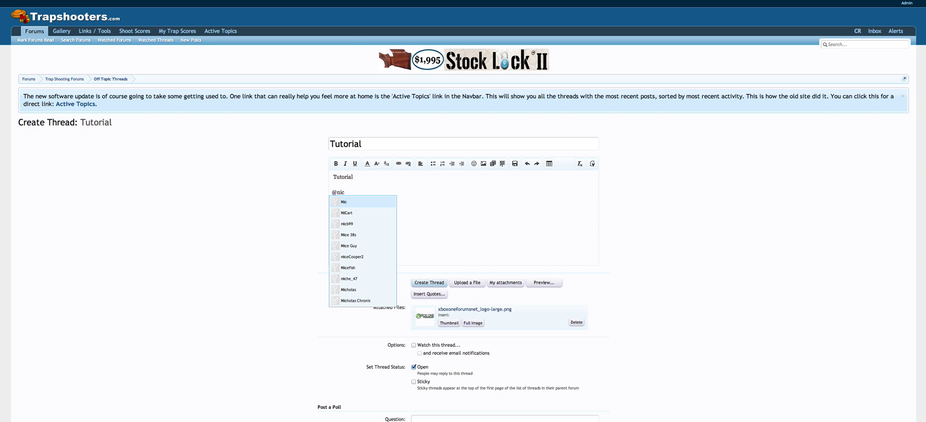
type("k")
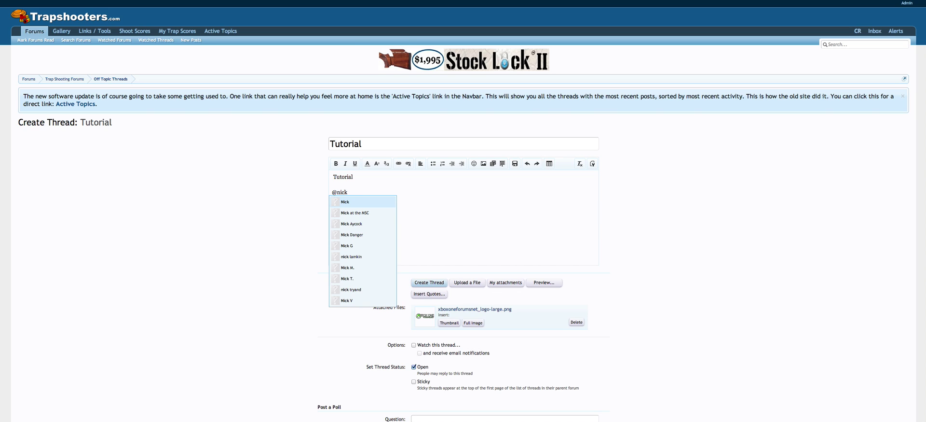
type("j")
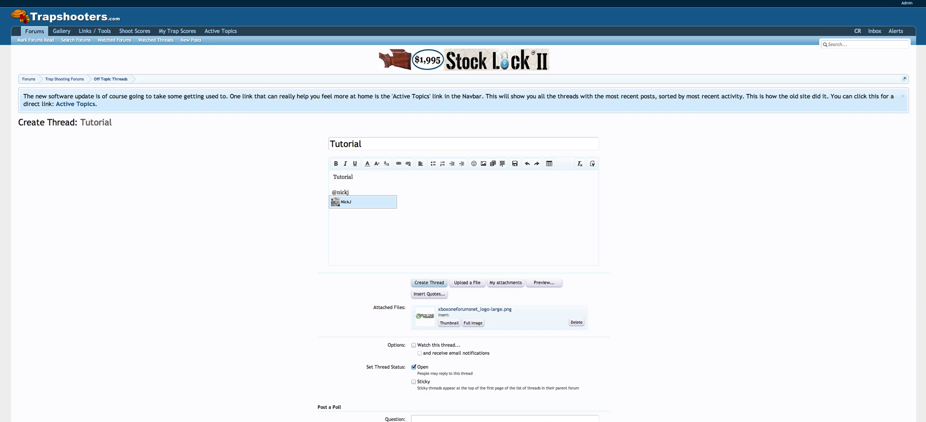
left_click(346, 202)
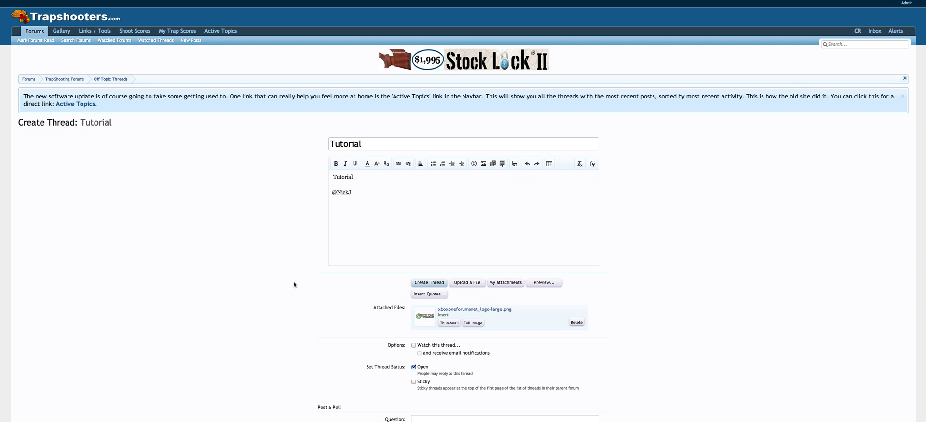
left_click(896, 32)
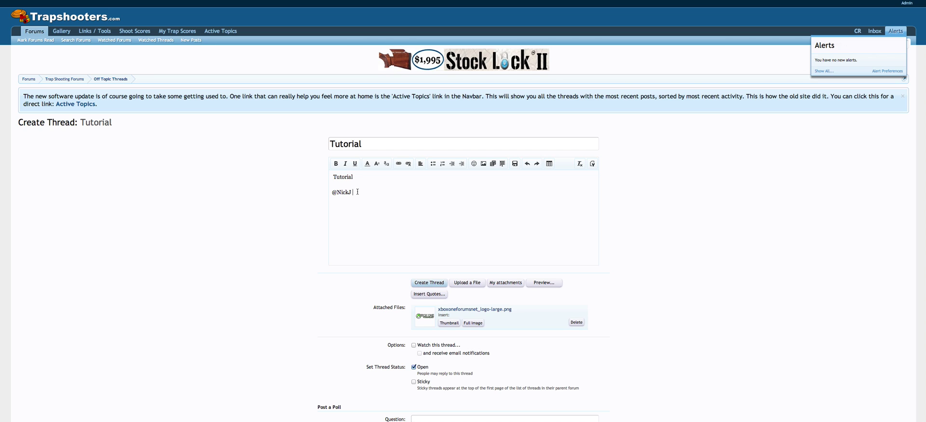
Step: Go back to the forum index and show Active Topics, sorted by latest activity
left_click(38, 35)
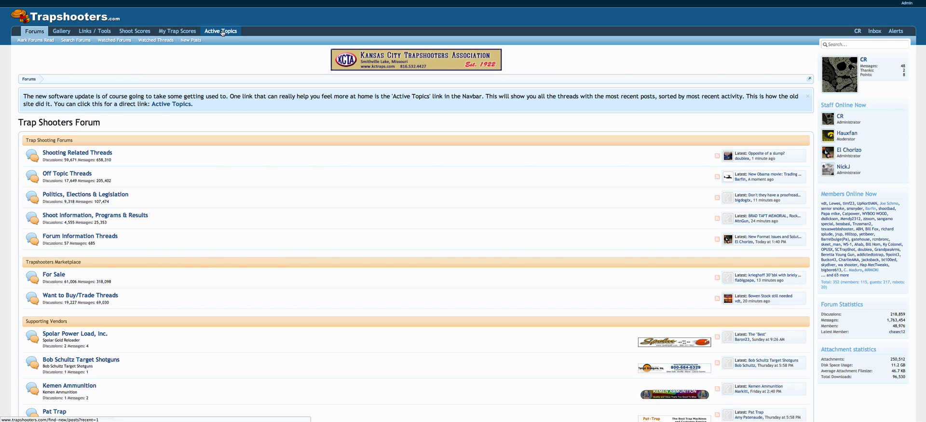
left_click(221, 32)
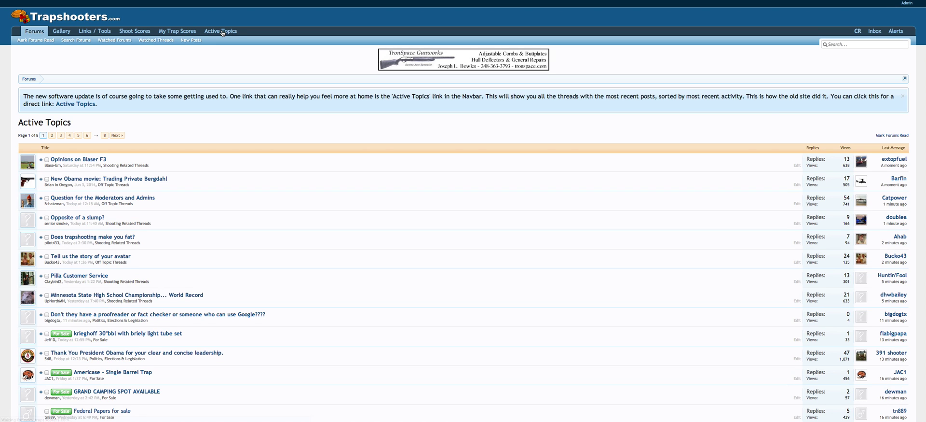